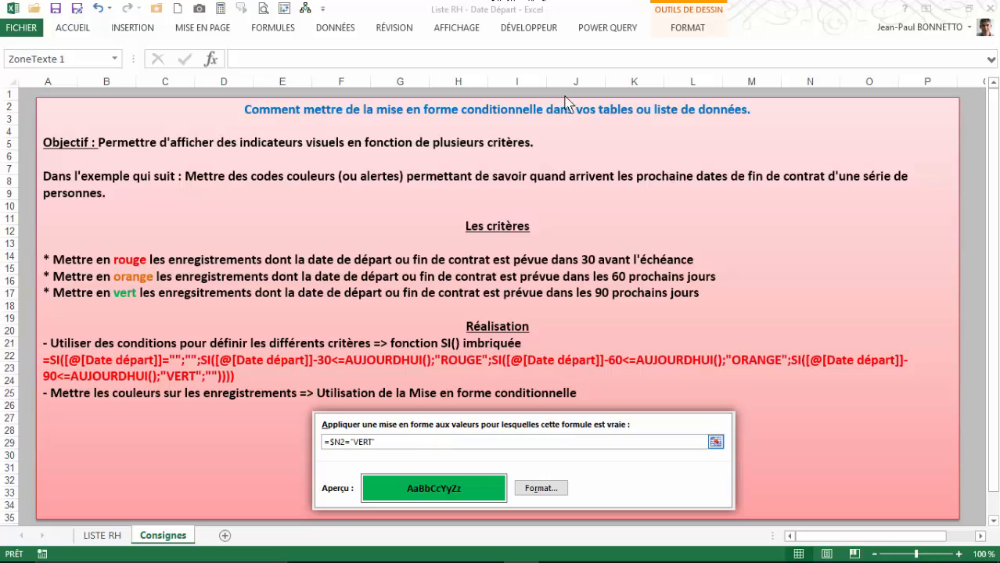
Step: Review the coloured table on the LISTE RH sheet and the criteria on the Consignes sheet, ending on LISTE RH
click(97, 535)
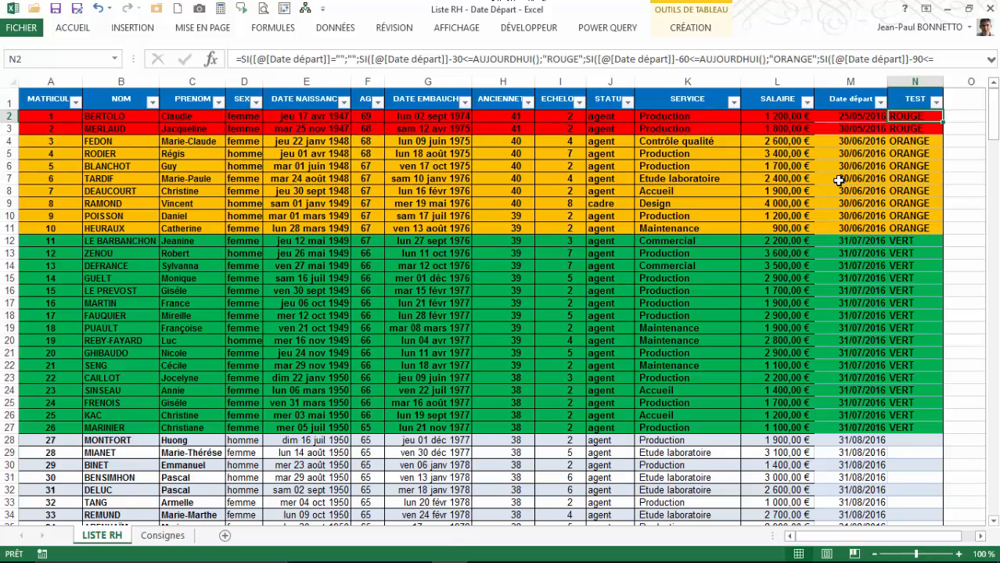
click(167, 537)
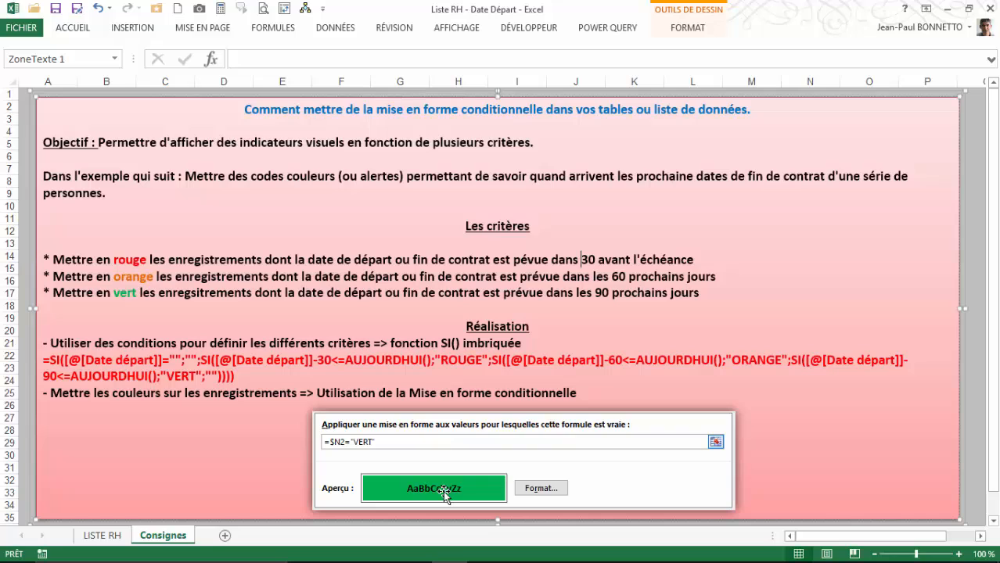
click(110, 540)
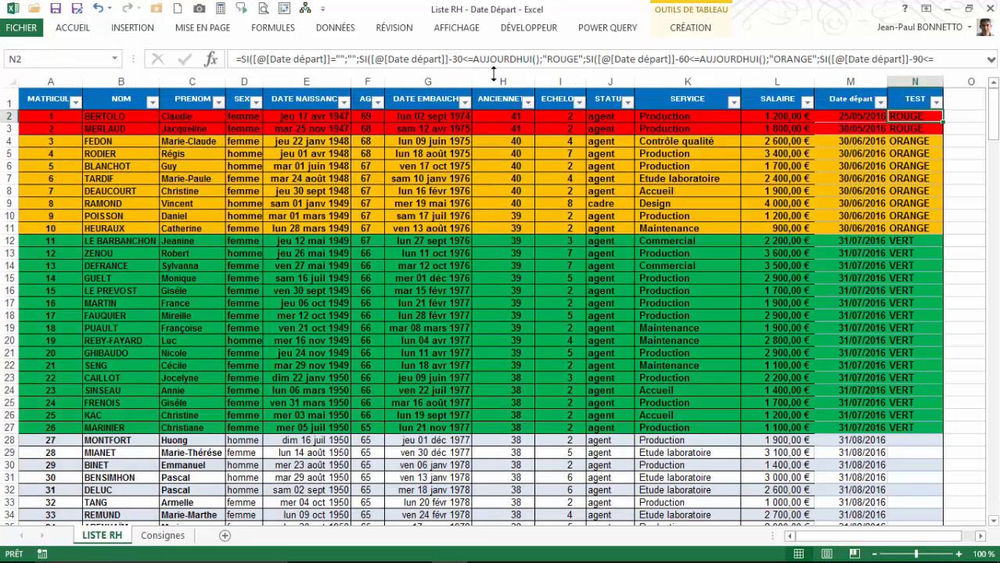
Step: Add a new table column by entering the header "Test 2" in cell O1, beside the TEST column
drag(948, 540, 964, 551)
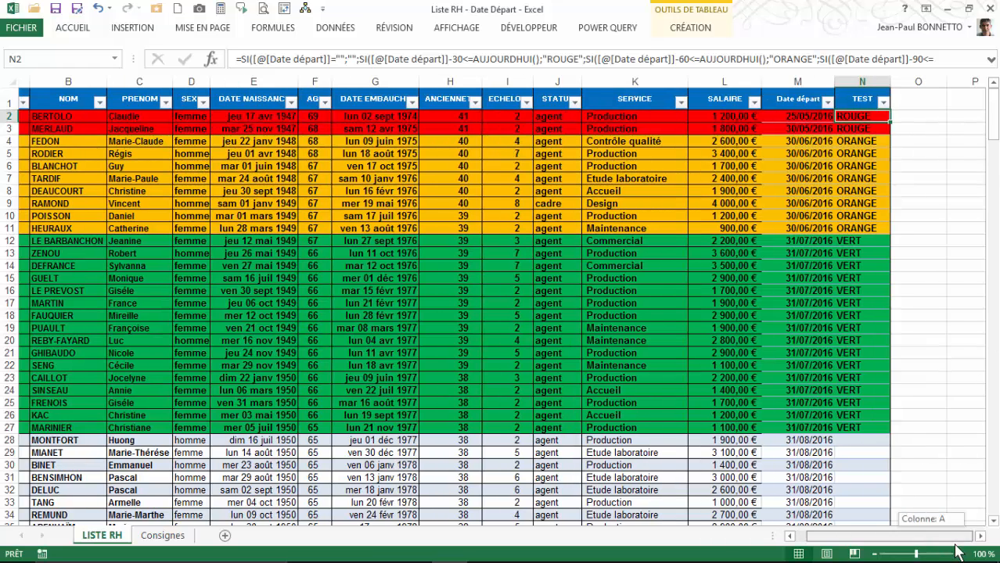
click(915, 100)
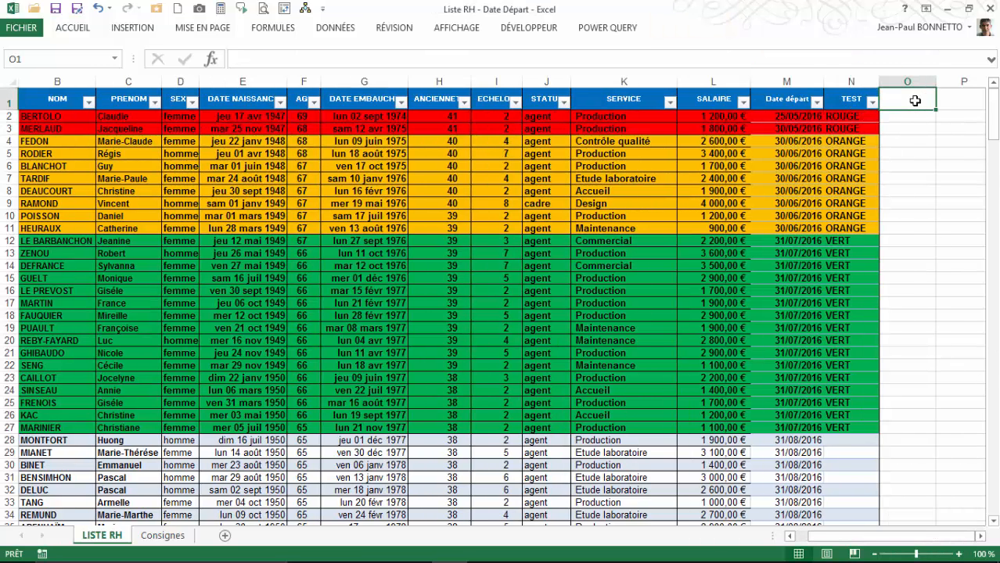
text(Test 1)
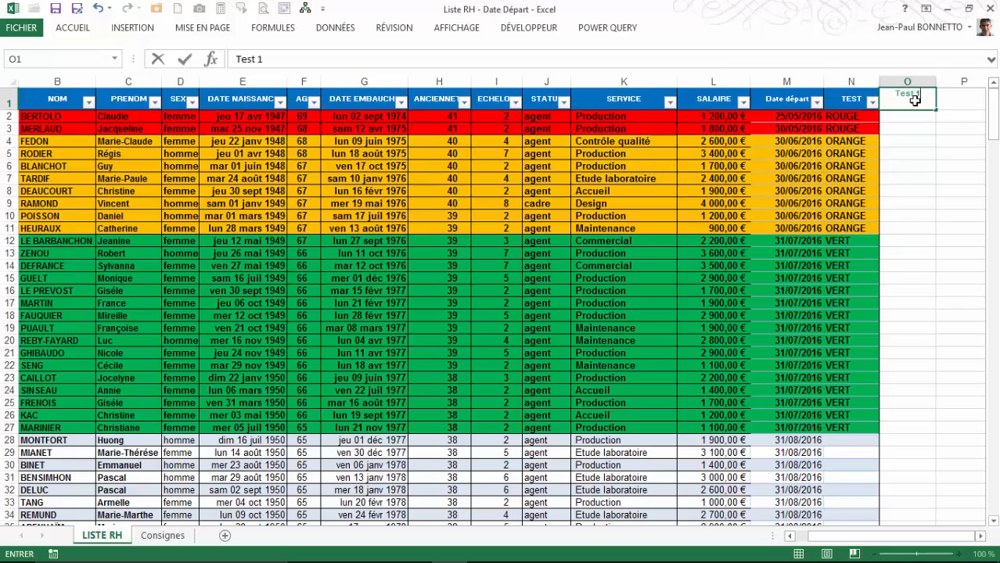
key(BackSpace)
key(BackSpace)
text(2)
key(Return)
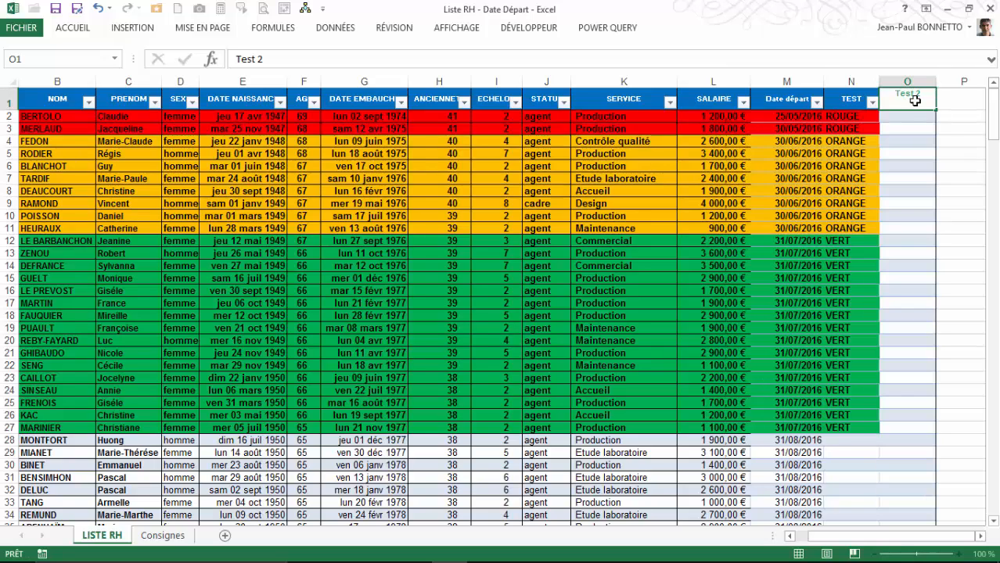
Step: Start a SI formula in O2 whose condition is [@[Date départ]]-30<=aujourdhui()
click(854, 117)
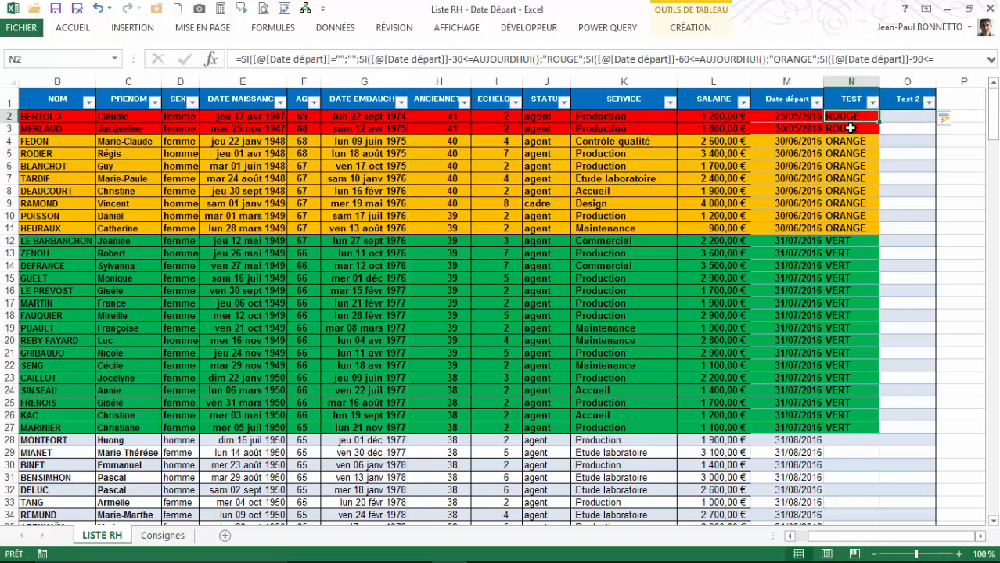
click(902, 119)
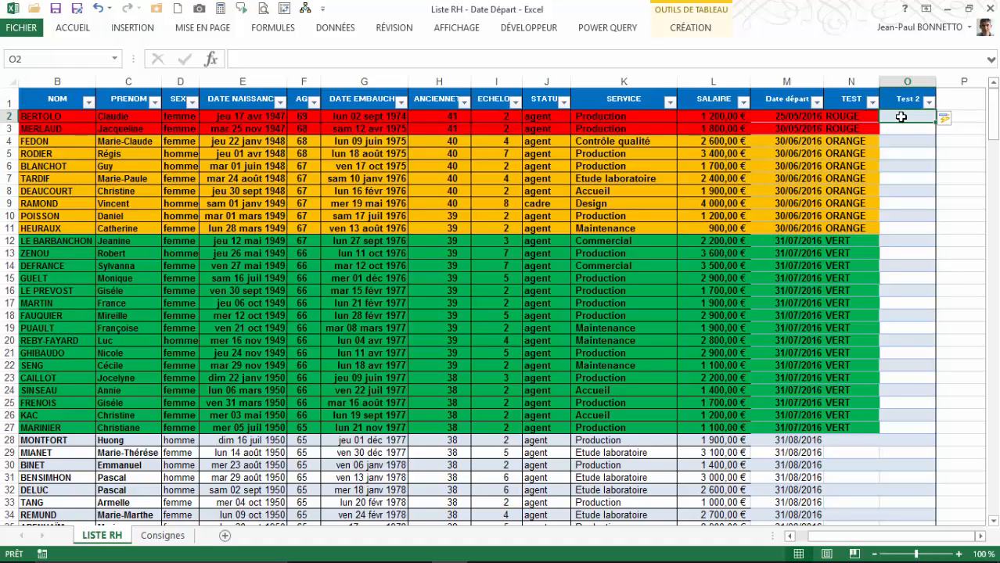
click(791, 115)
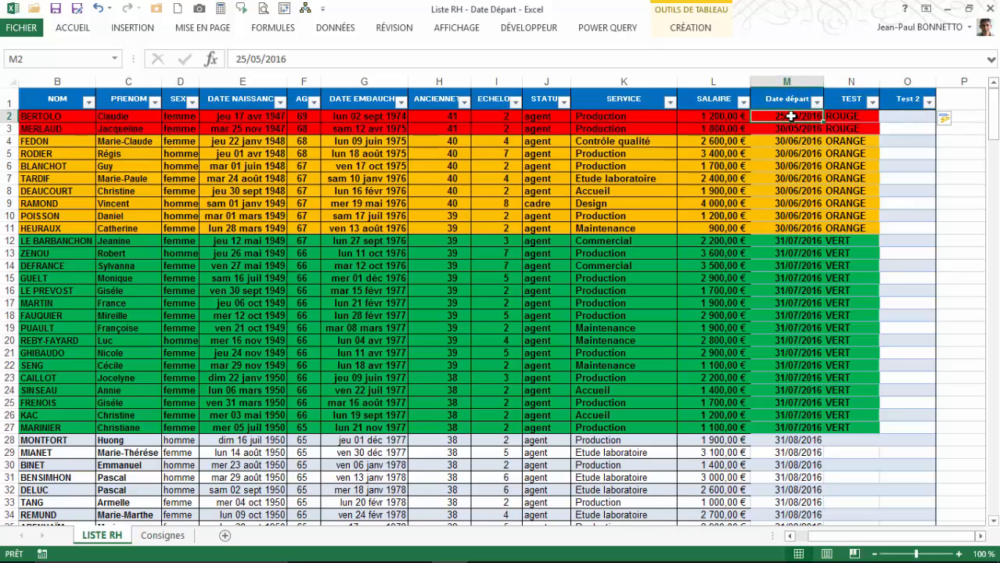
click(906, 116)
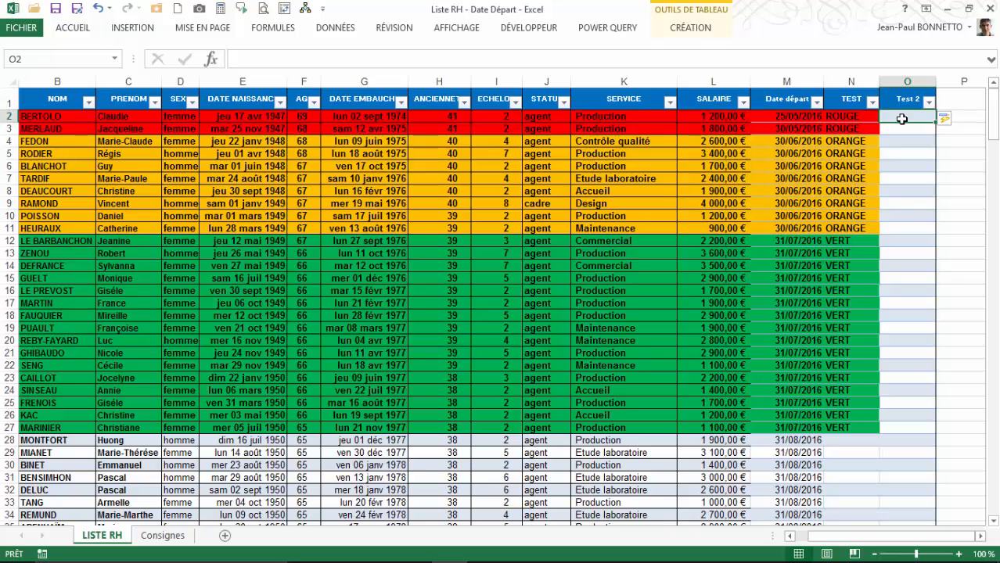
text(=si()
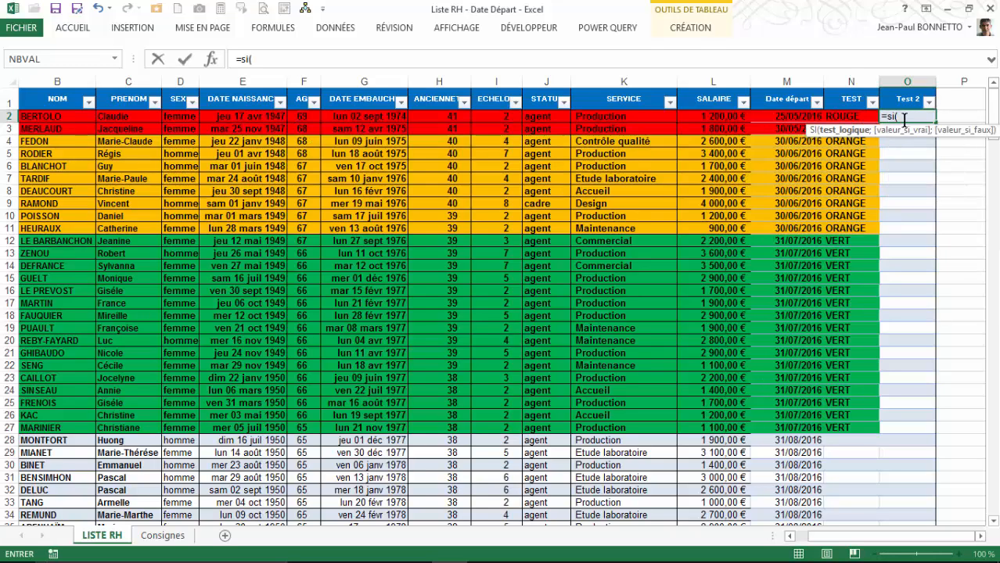
click(785, 112)
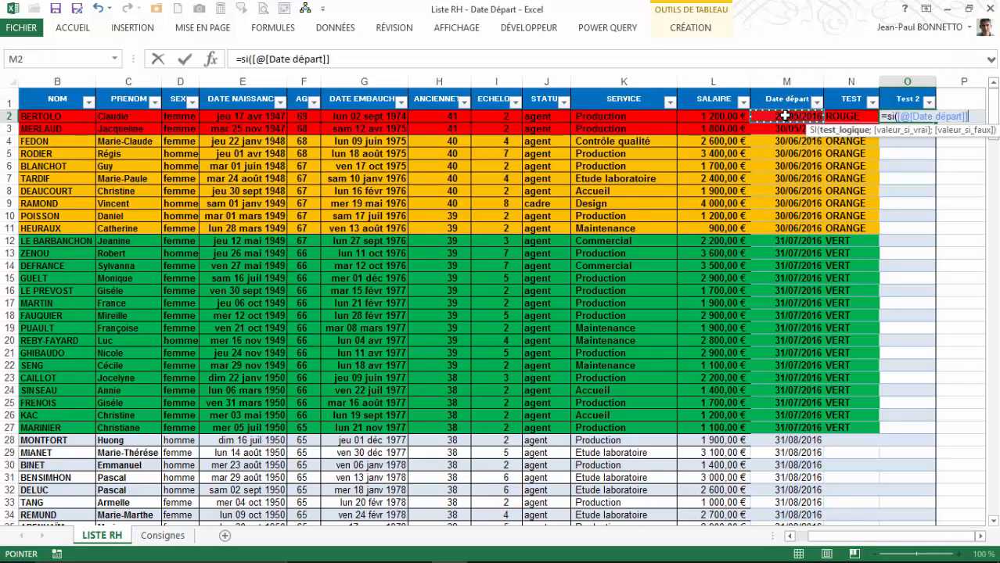
text(-30)
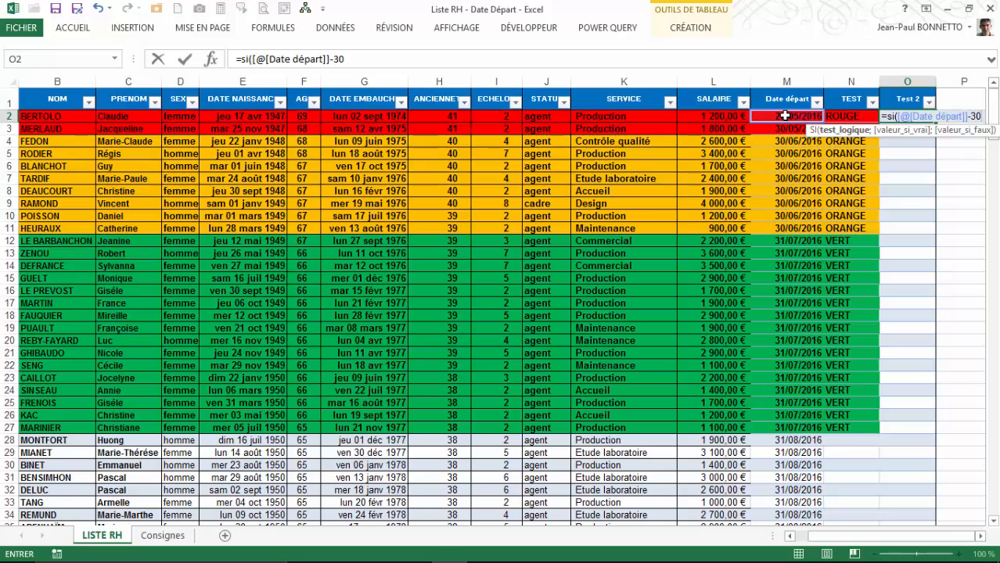
text(<=)
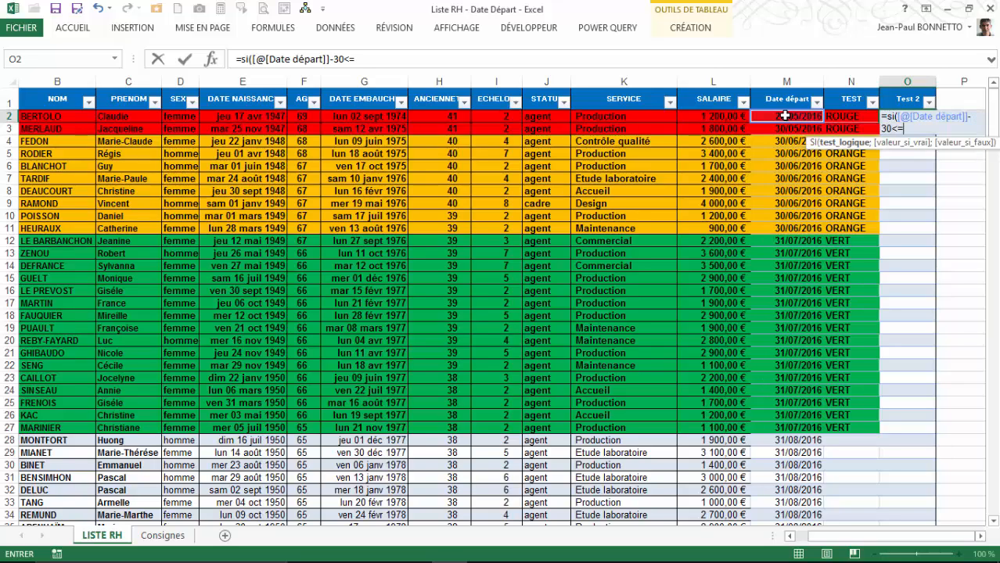
text(aujourd'h)
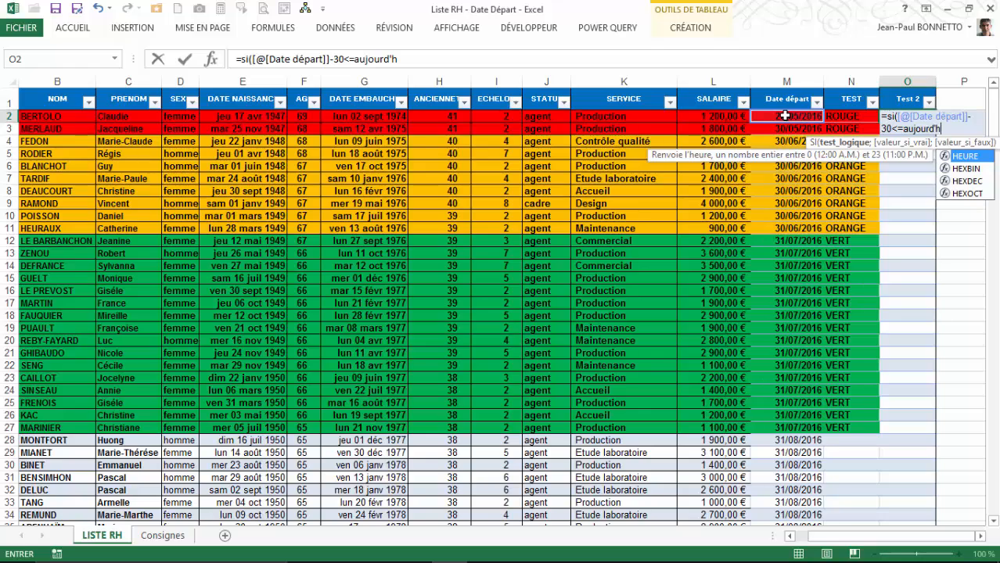
key(BackSpace)
key(BackSpace)
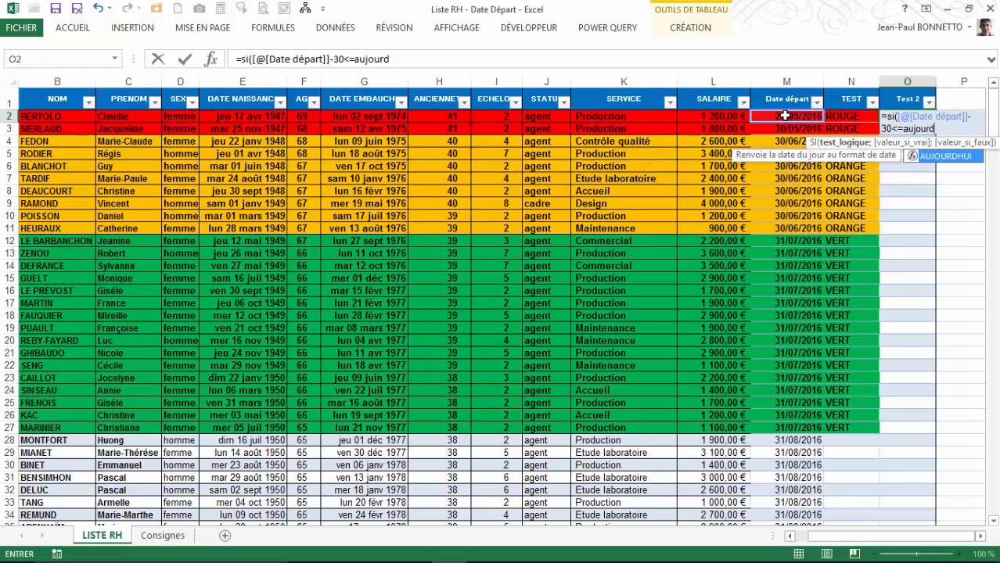
text(hui())
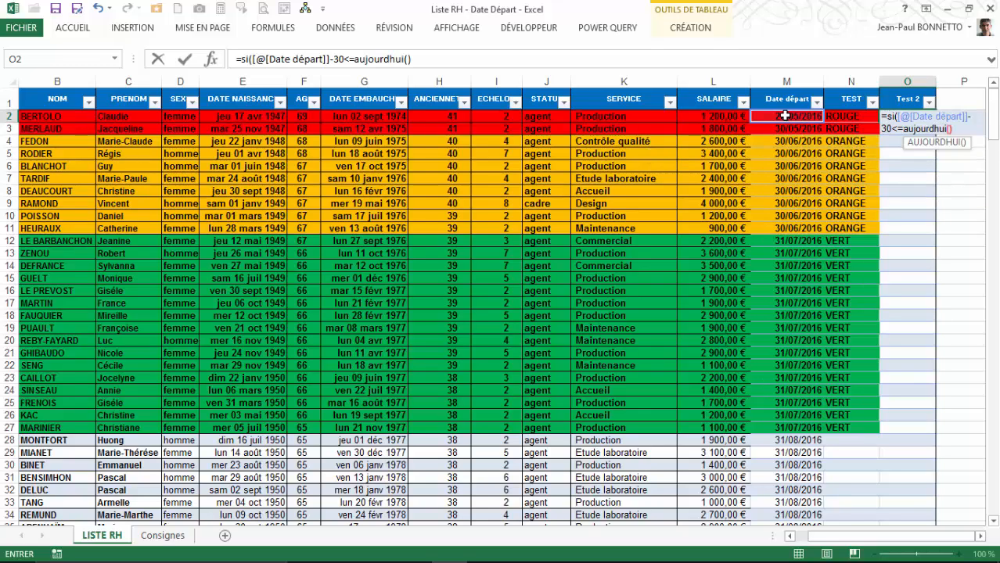
Step: Make the SI formula return "ROUGE" when true and continue to its value-if-false argument
text(;)
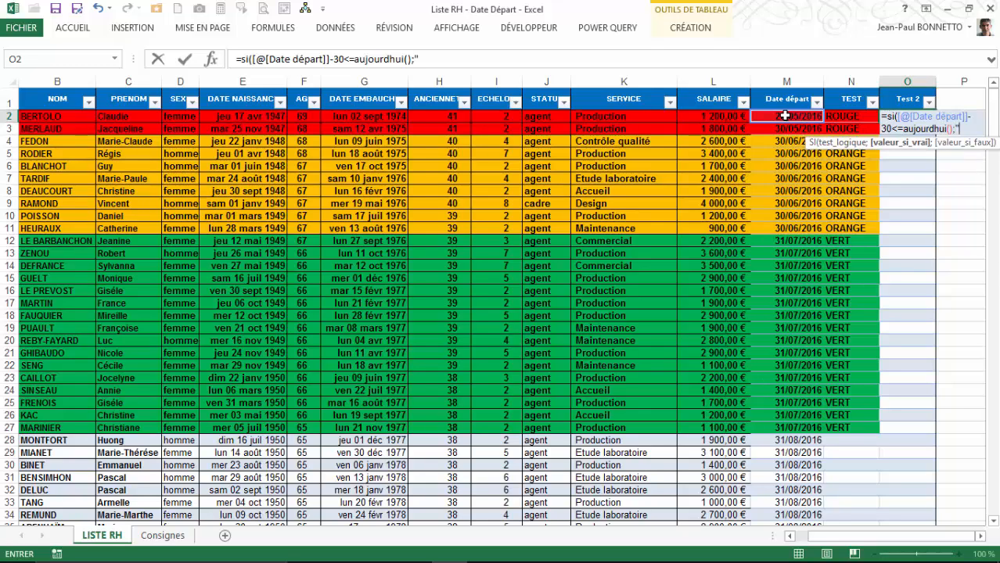
text("ROUGE)
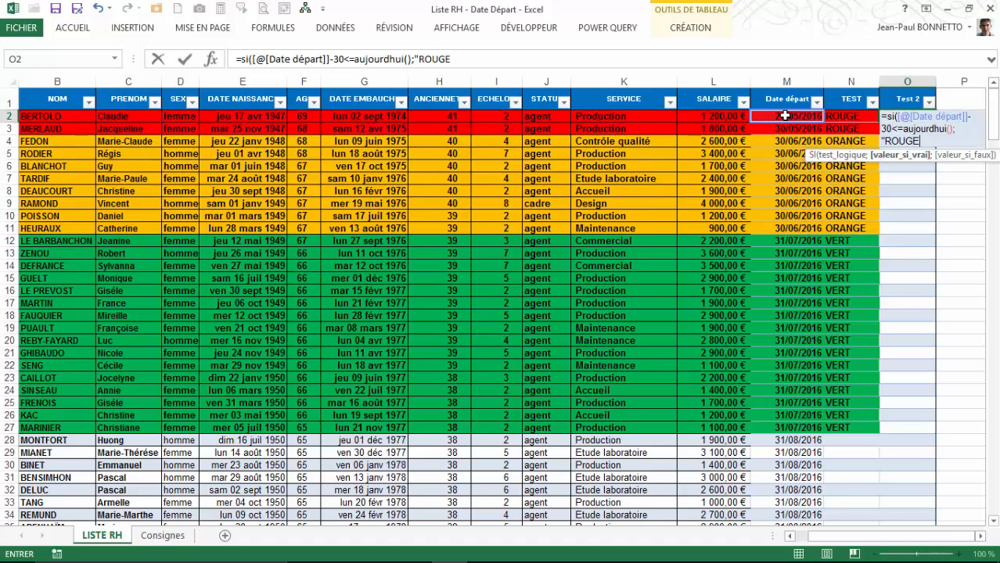
text("))
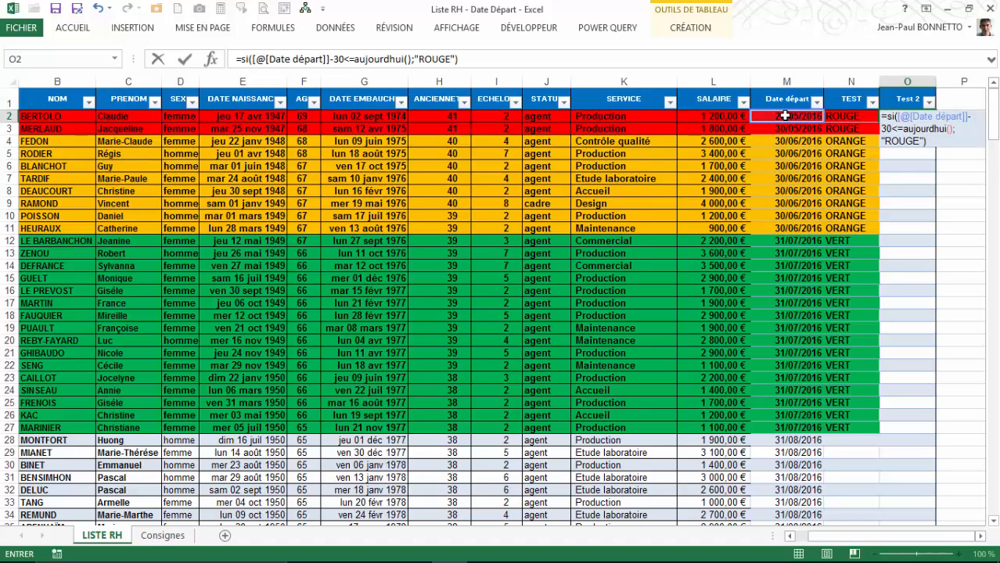
key(BackSpace)
text(;)
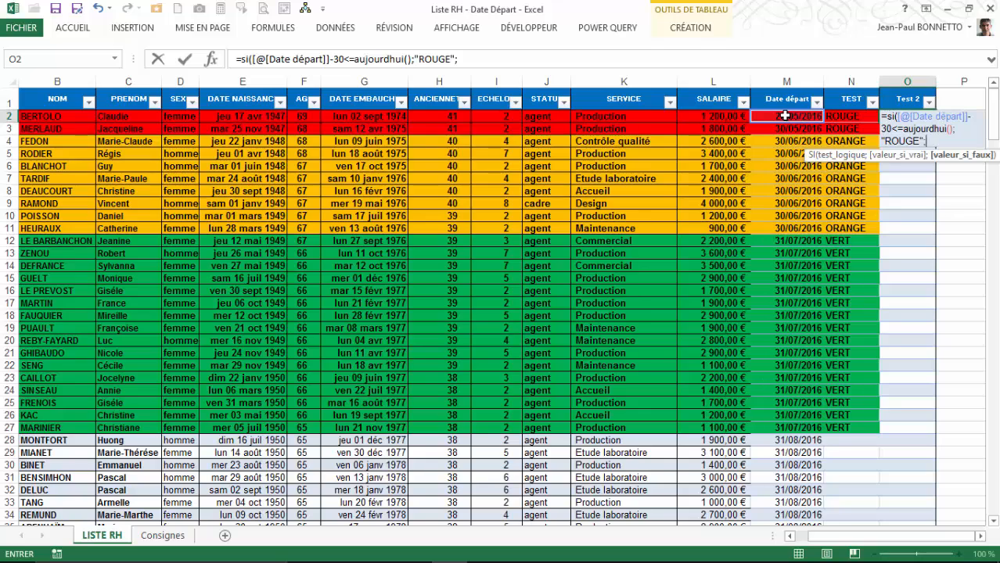
Step: Nest a second SI with the condition [@[Date départ]]-60<=AUJOURDHUI() that returns "ORANGE", and continue to its value-if-false argument
text(si()
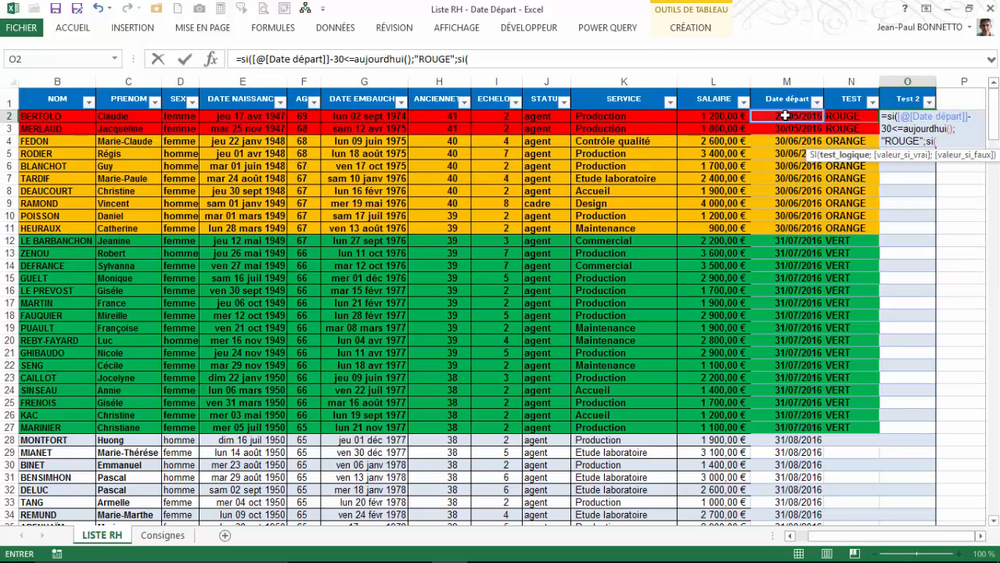
click(791, 116)
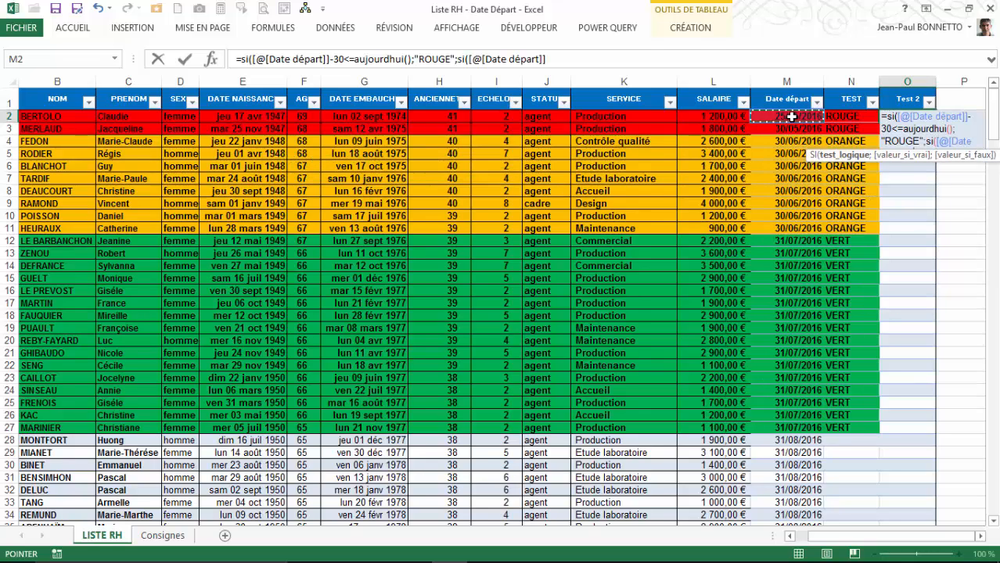
text(<)
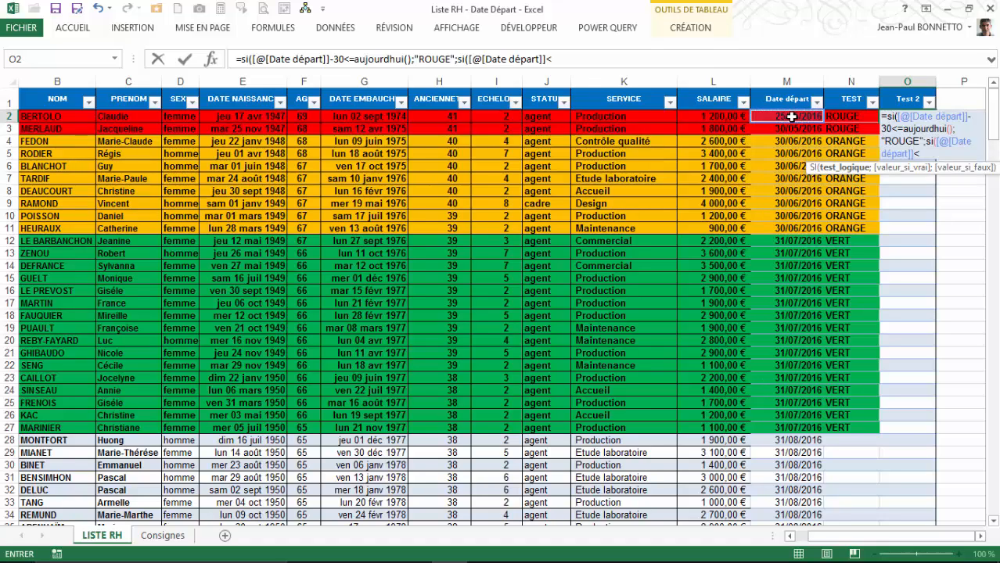
key(BackSpace)
text(-60<=aujou)
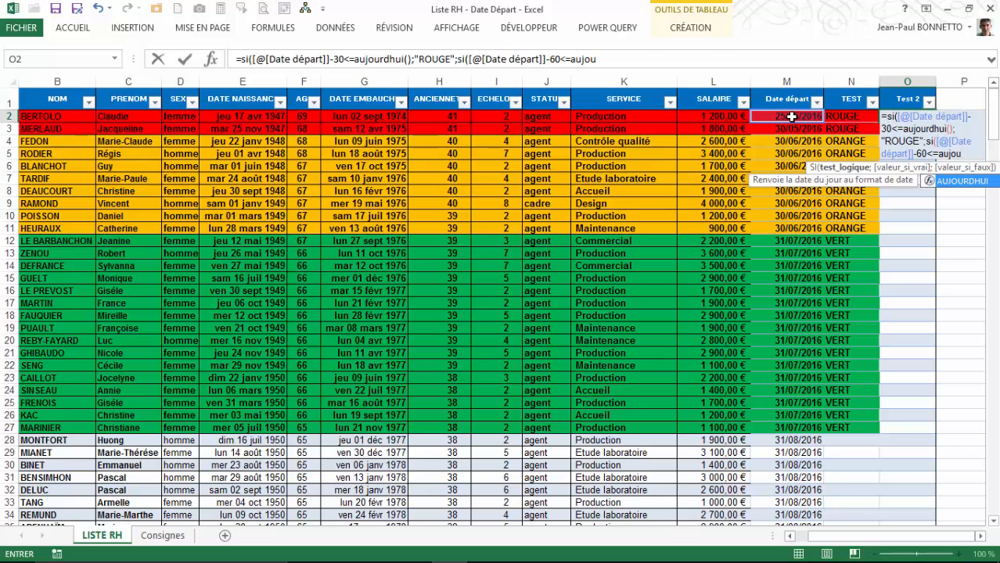
double_click(933, 183)
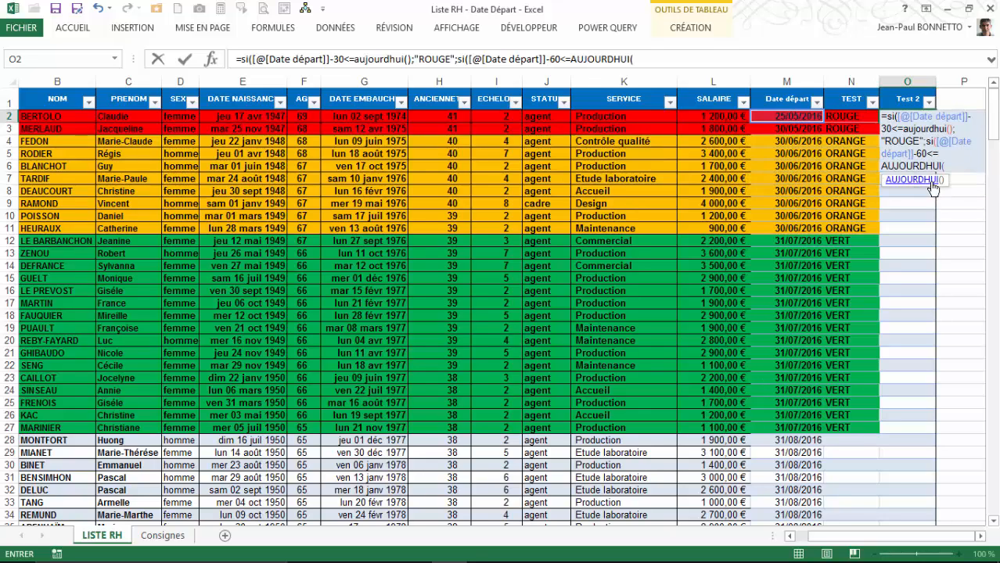
text();)
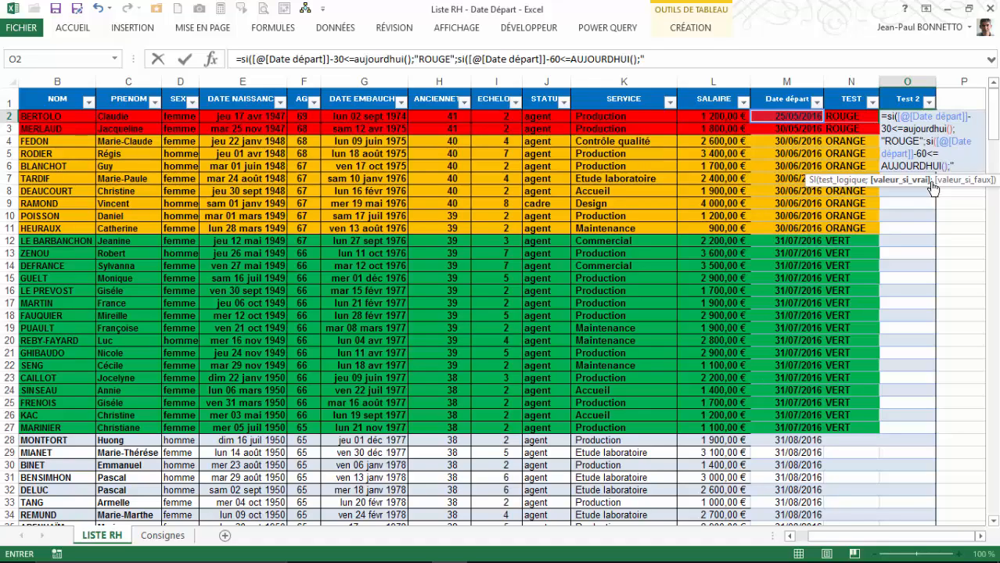
text("ORANGE)
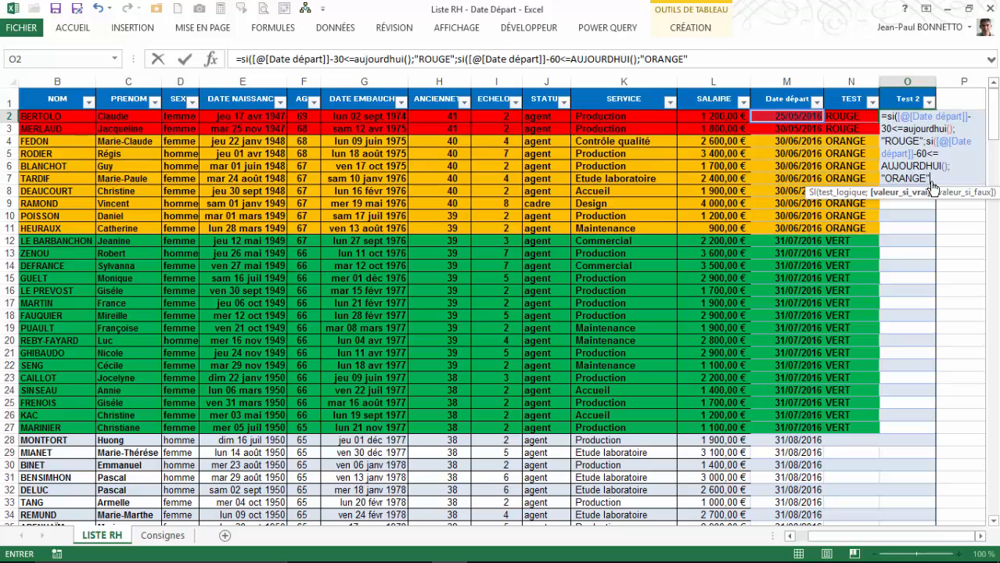
text(";)
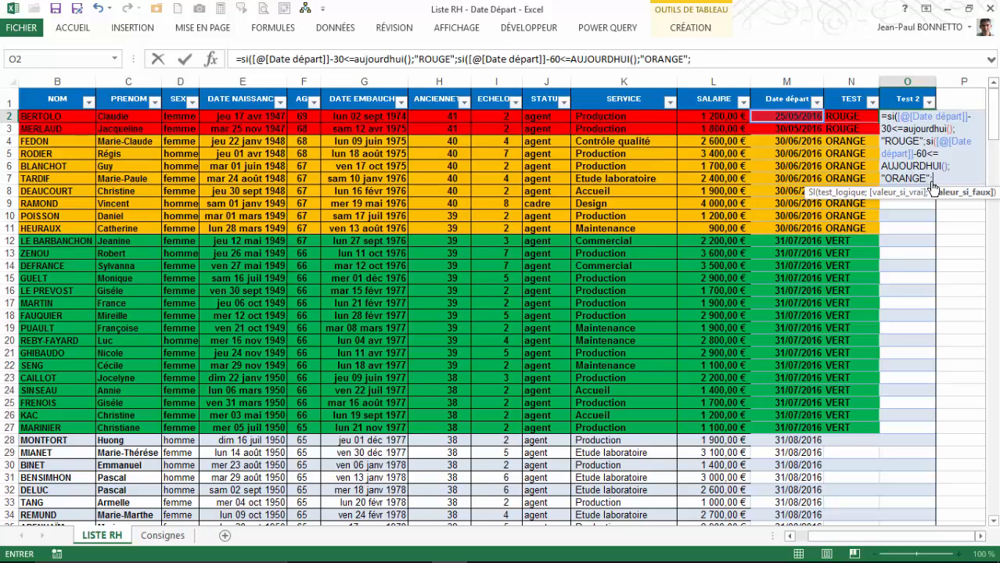
Step: Nest a third SI in the O2 formula with the condition [@[Date départ]]-90<=AUJOURDHUI()
text(si()
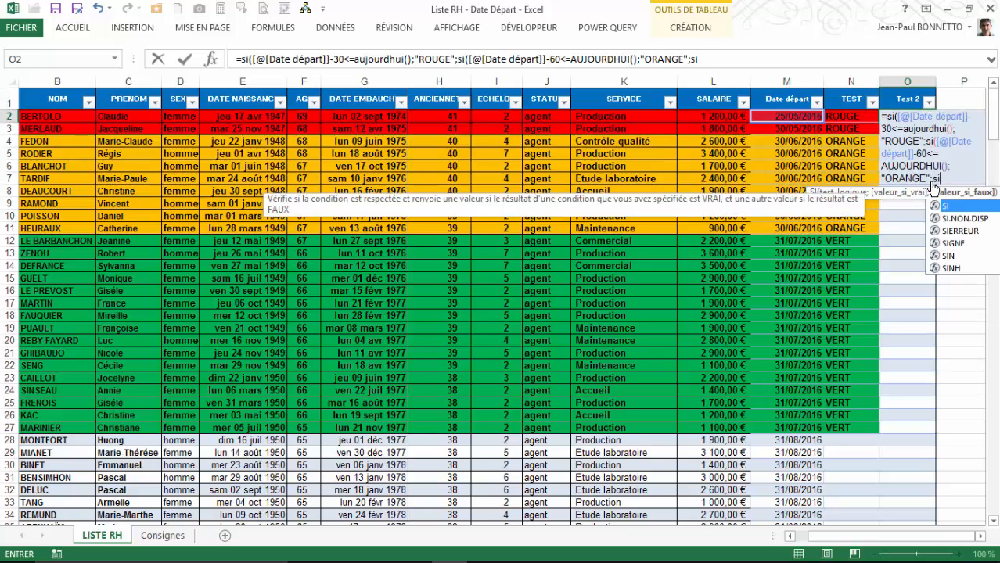
click(790, 114)
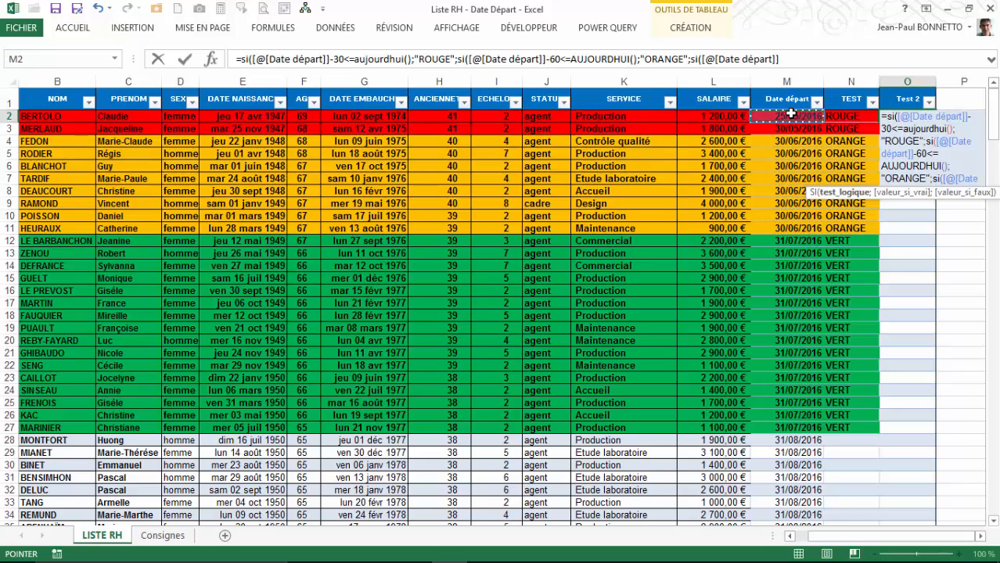
text(-90<)
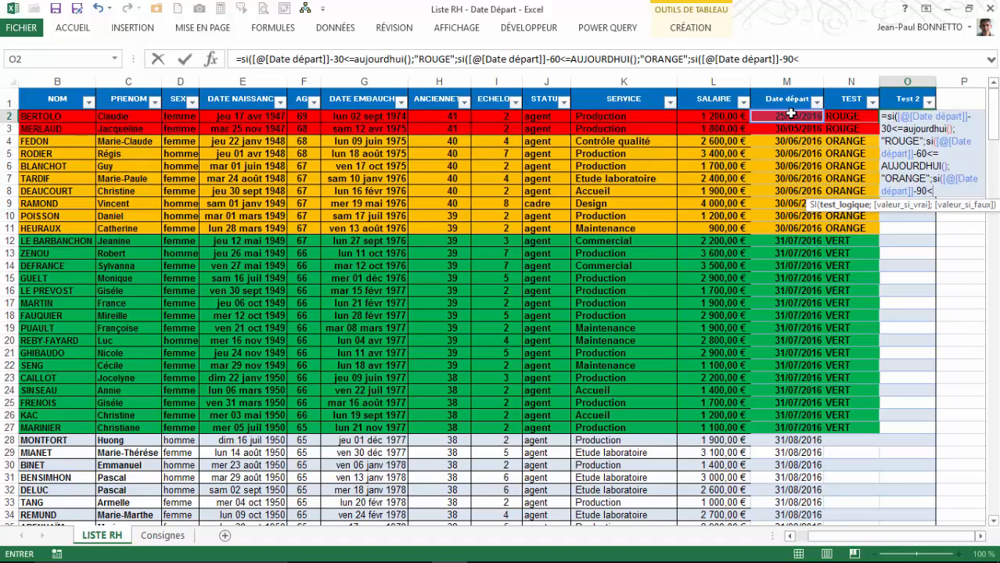
text(=au)
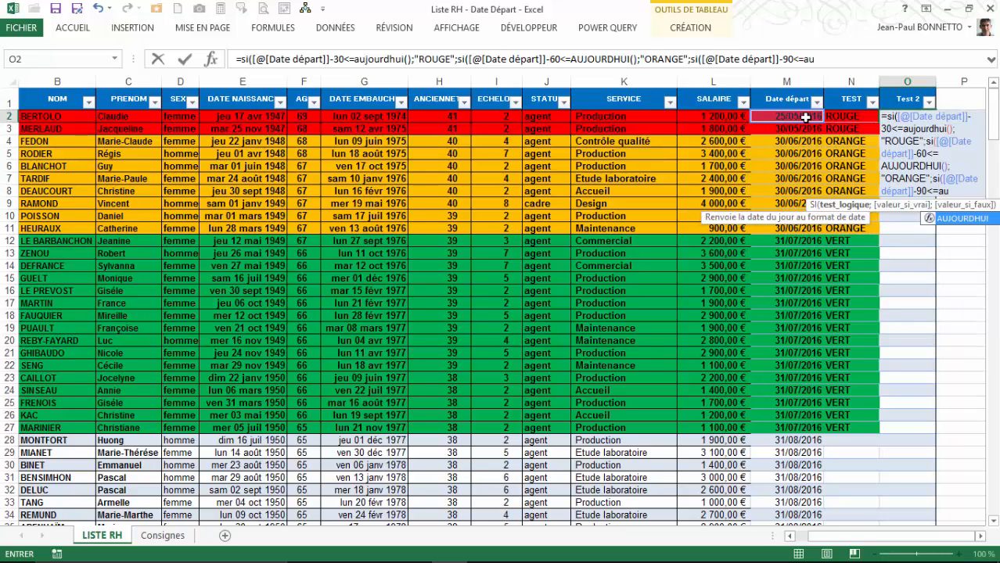
double_click(931, 219)
text())
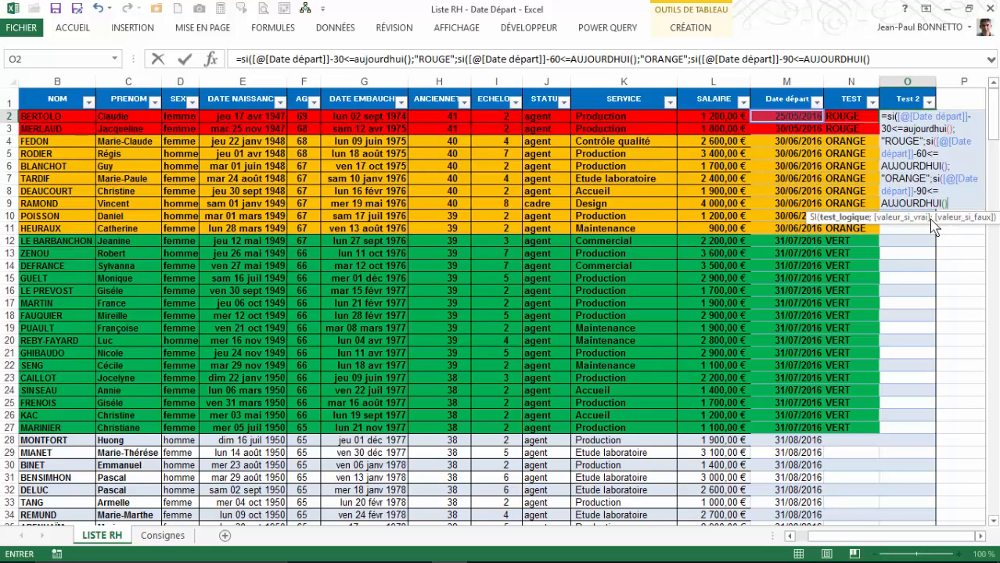
Step: Make the third SI return "VERT", close all three SI functions and enter the formula
text(;")
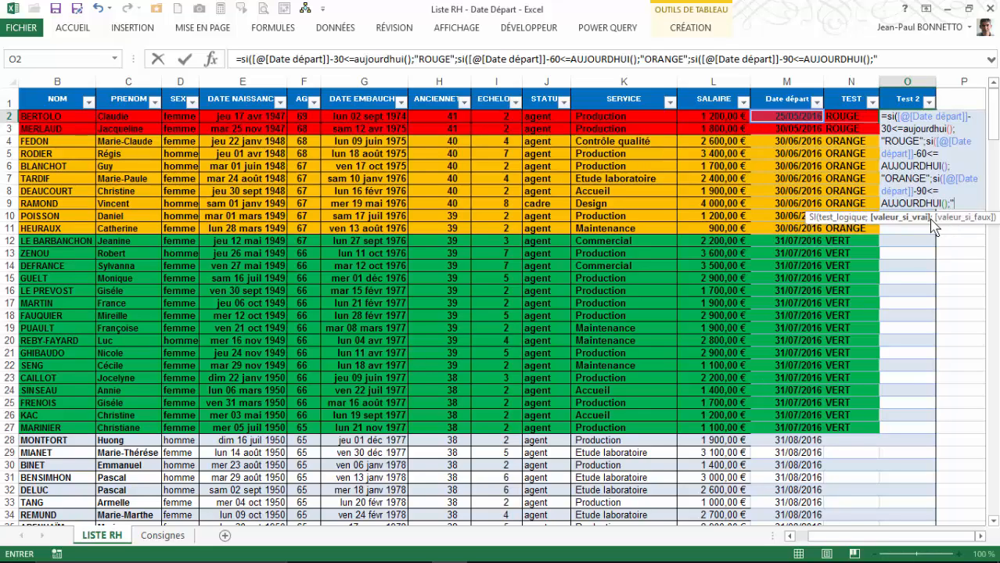
text(VERT)
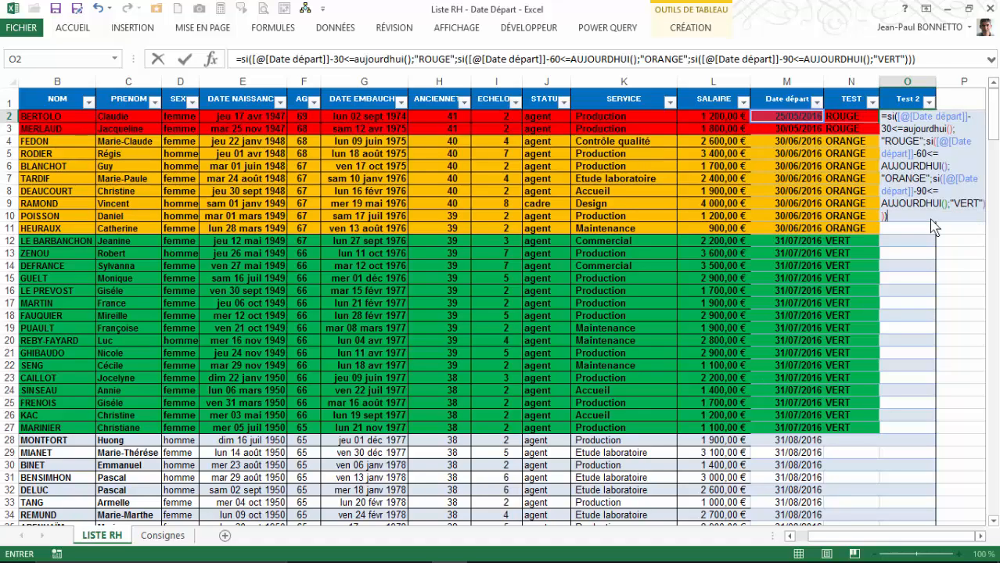
key(Return)
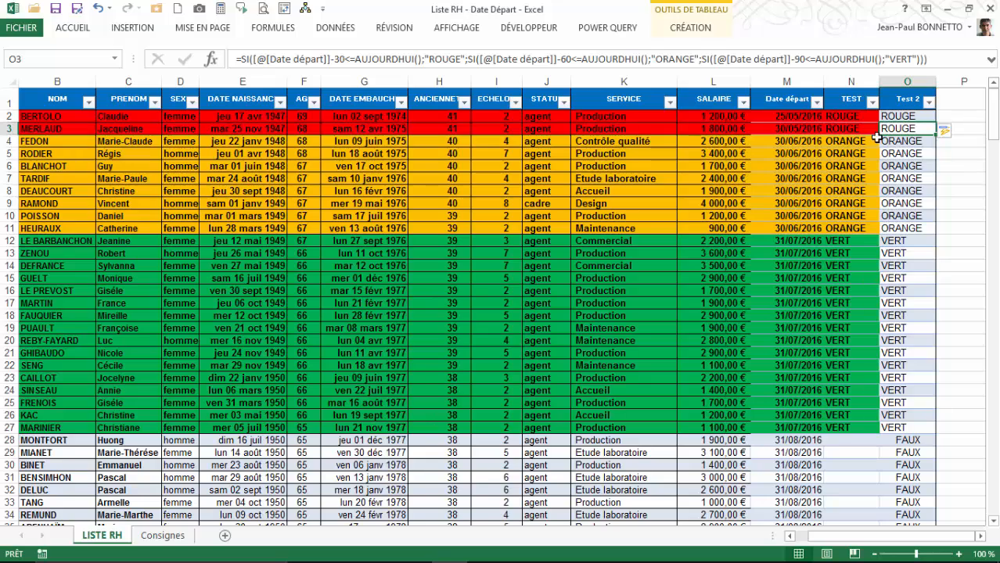
Step: Check the departure dates in rows 2, 3 and 28 against today's date and the Test 2 results
click(797, 118)
click(795, 130)
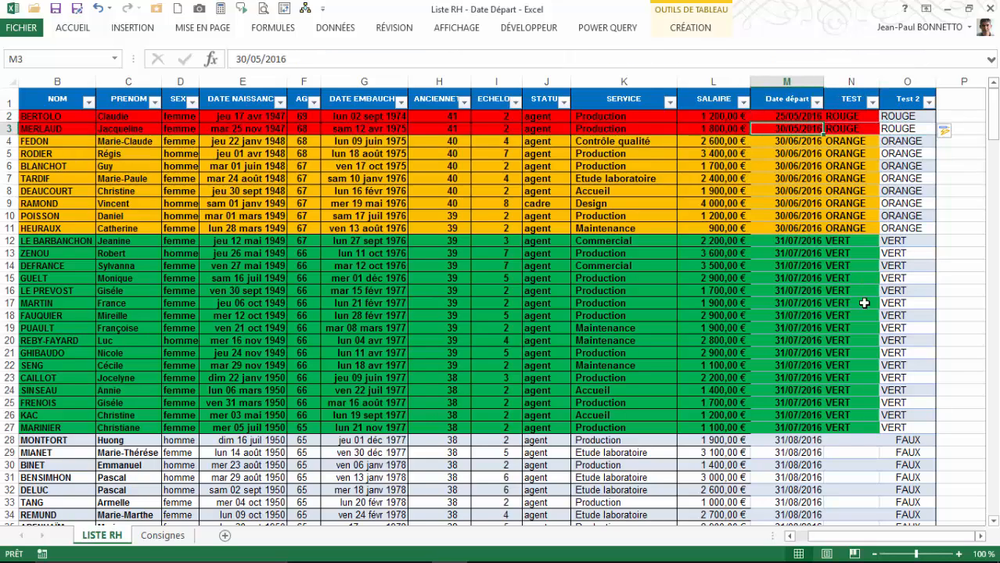
mouse_move(957, 559)
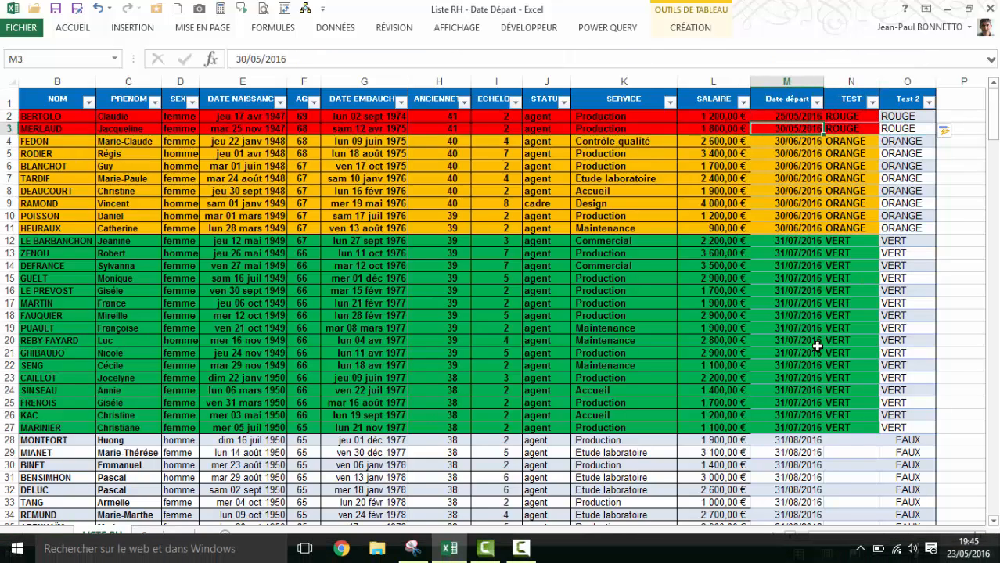
click(789, 117)
click(790, 130)
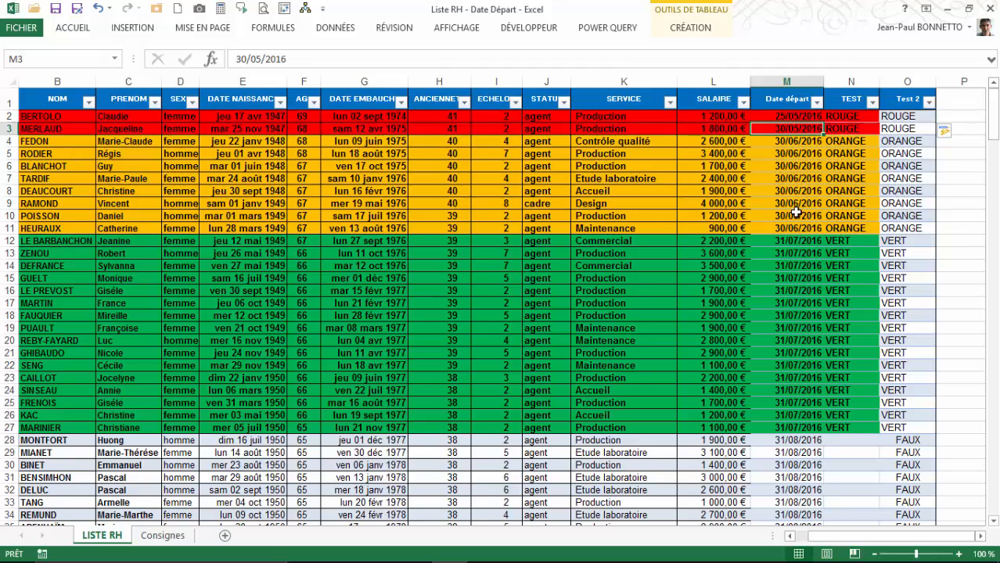
click(814, 441)
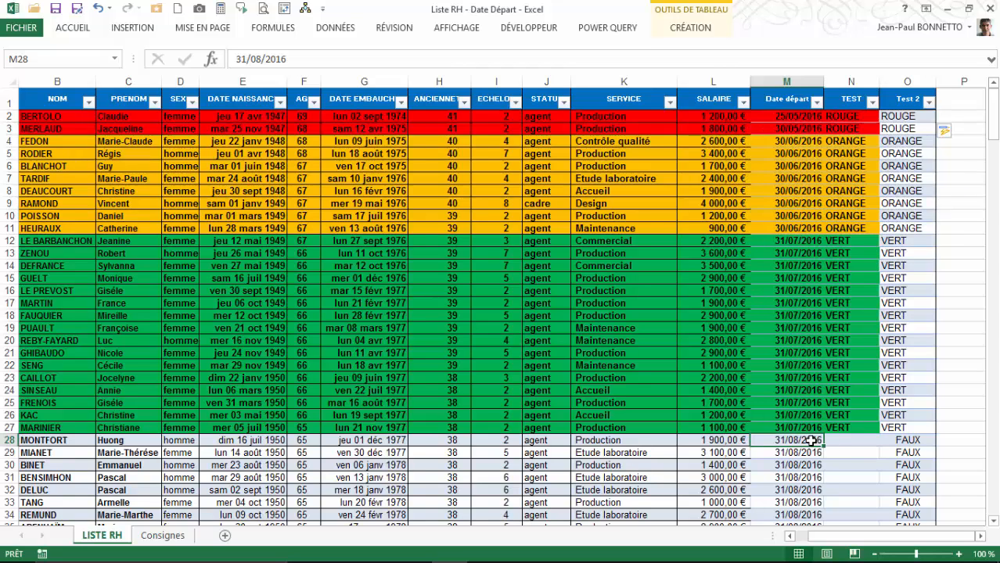
Step: Compare the results and formulas of the TEST and Test 2 columns, including the rows dated 31/08/2016 and beyond
scroll(922, 458, down, 6)
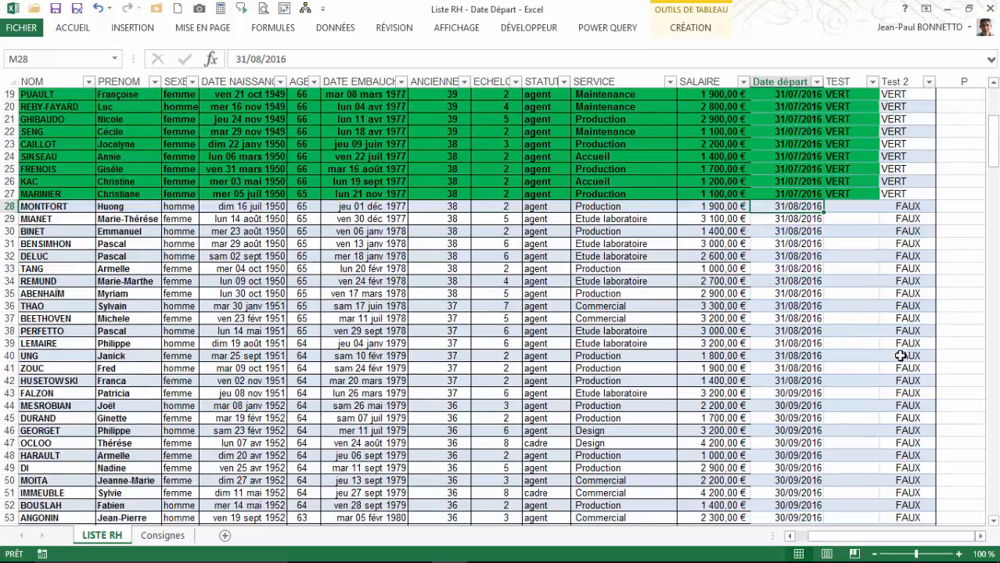
scroll(896, 227, up, 5)
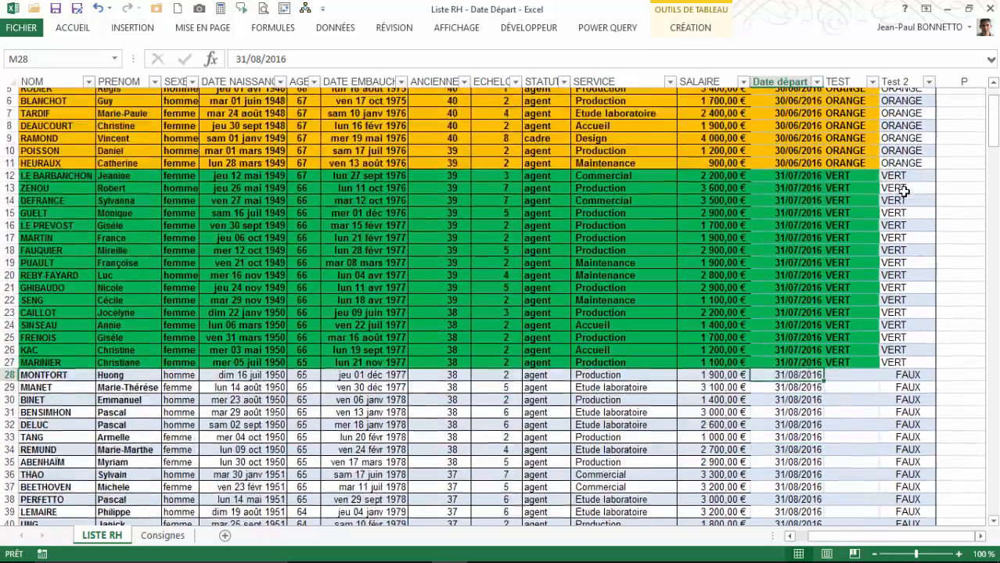
scroll(904, 191, up, 2)
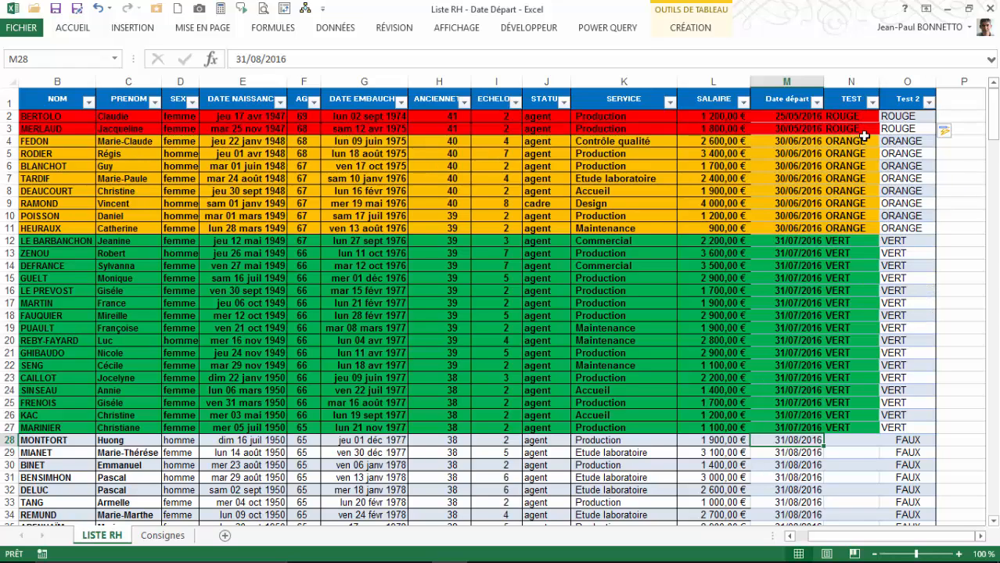
scroll(853, 453, down, 2)
scroll(898, 284, up, 2)
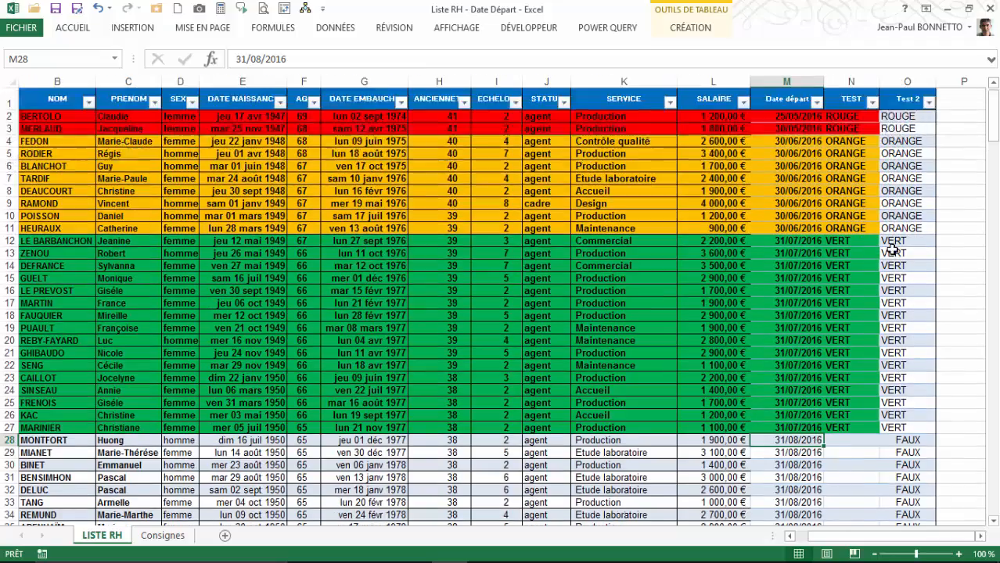
scroll(908, 278, down, 1)
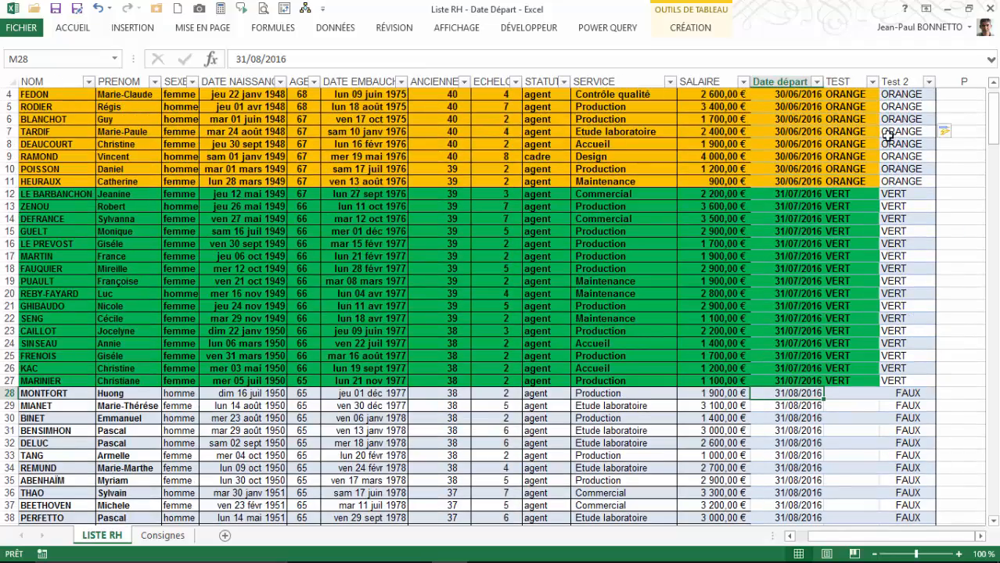
scroll(889, 137, down, 4)
scroll(888, 136, up, 2)
click(839, 94)
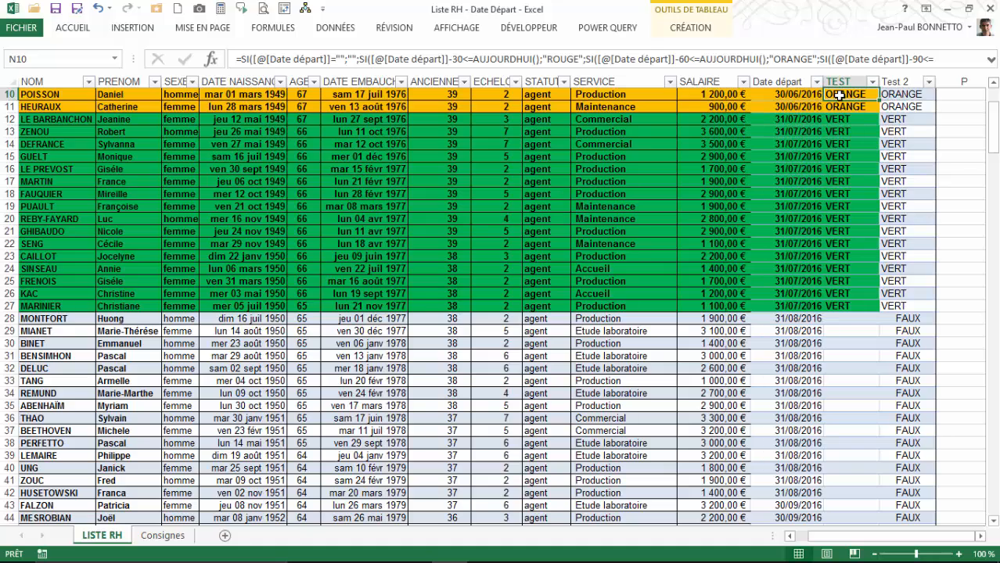
drag(911, 95, 912, 108)
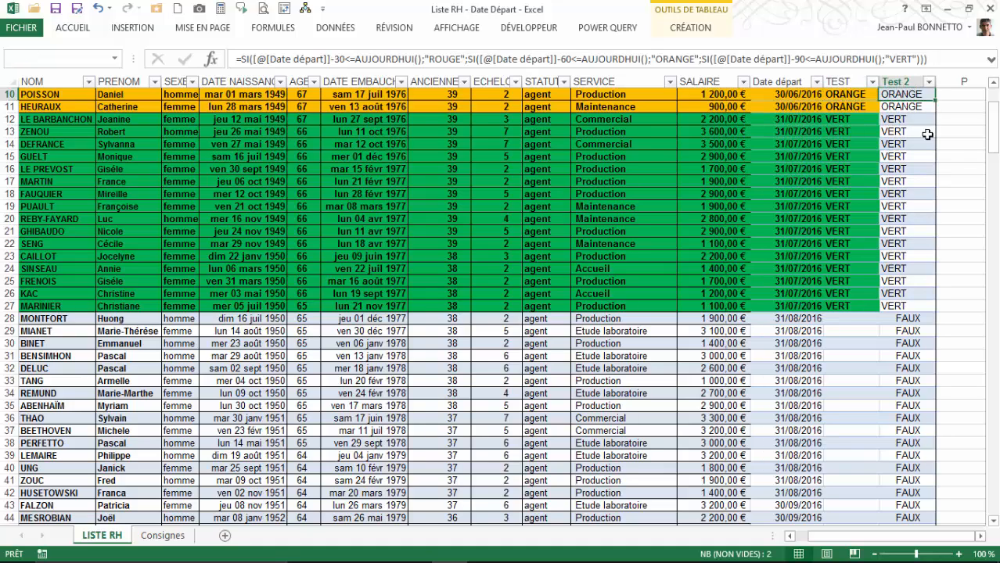
drag(994, 137, 995, 118)
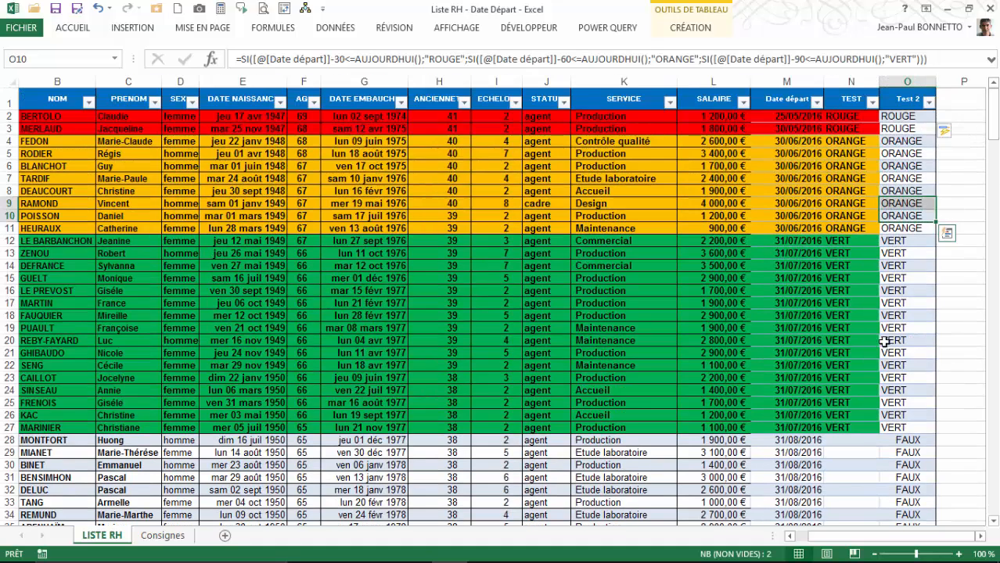
click(836, 443)
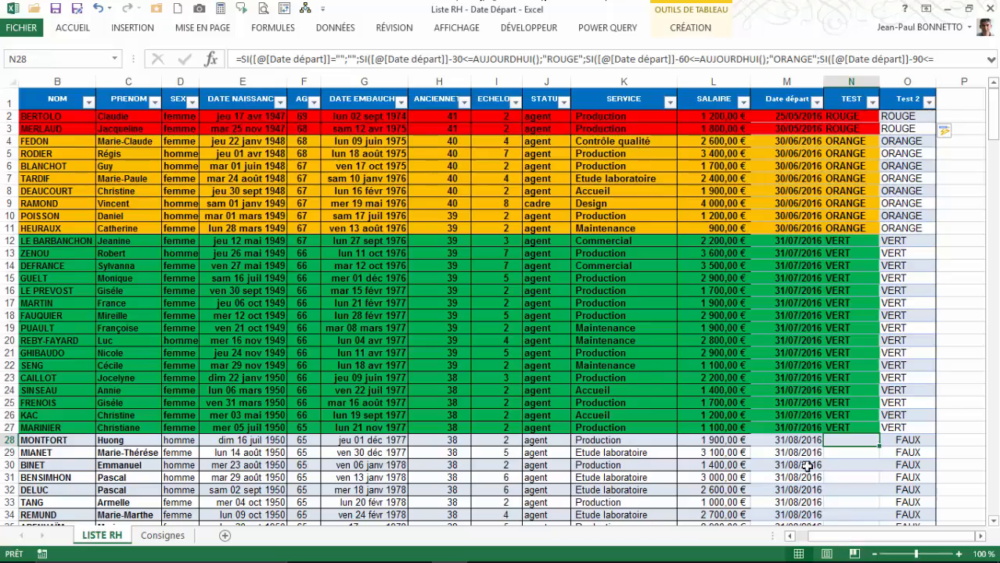
Step: Insert an outer SI at the start of the O2 formula that returns "" when [@[Date départ]]=""
drag(993, 139, 996, 118)
click(904, 115)
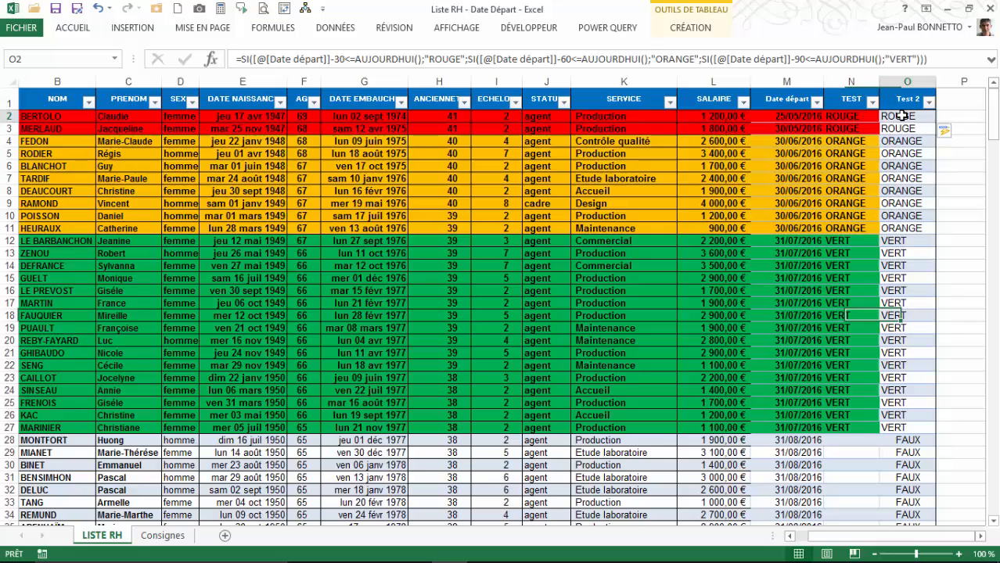
click(244, 58)
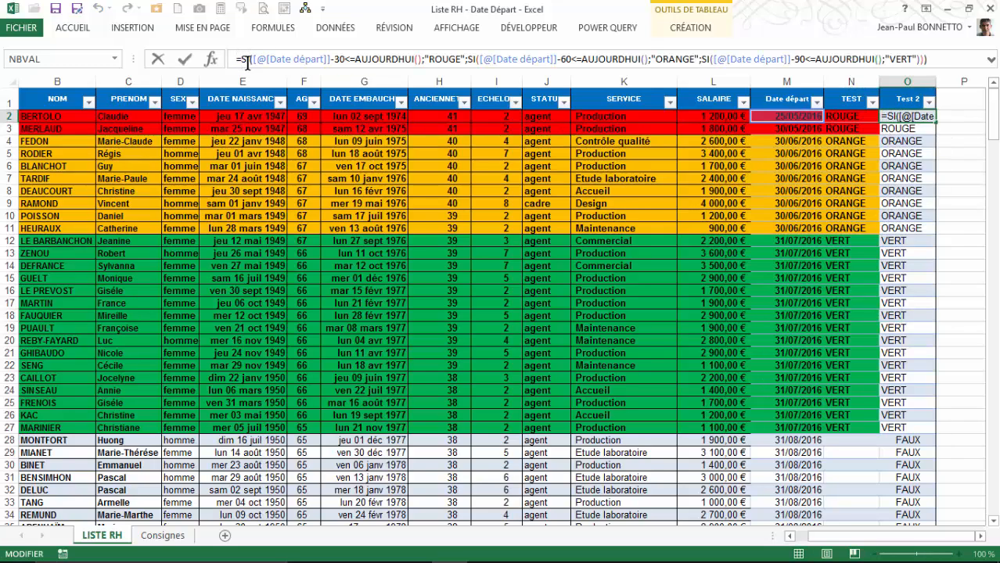
text(si()
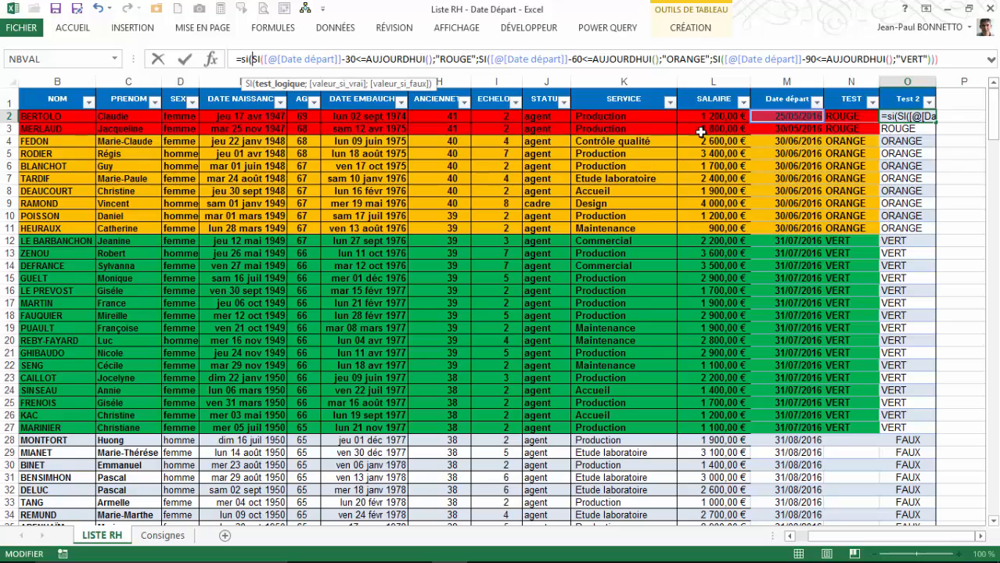
click(784, 117)
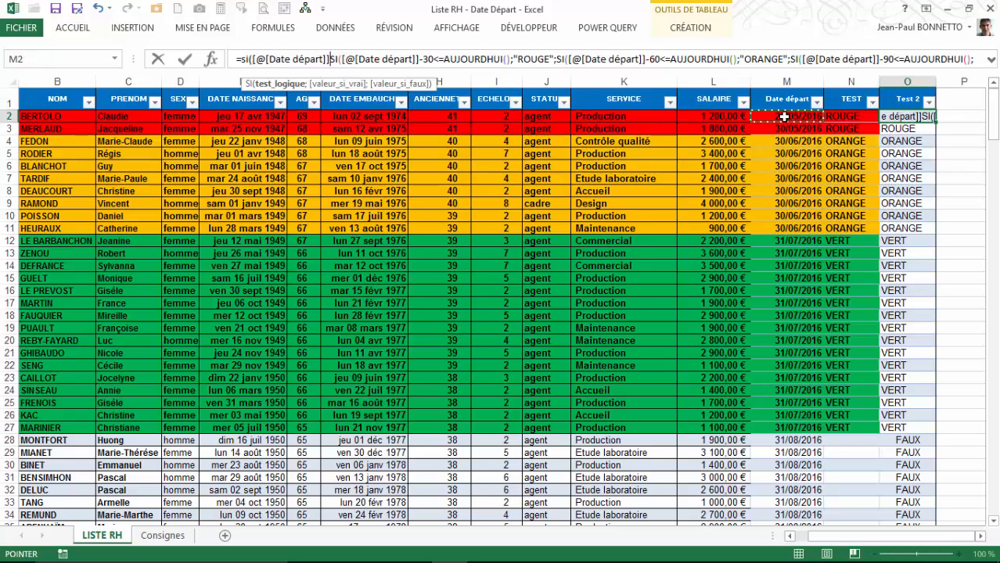
text(="";"")
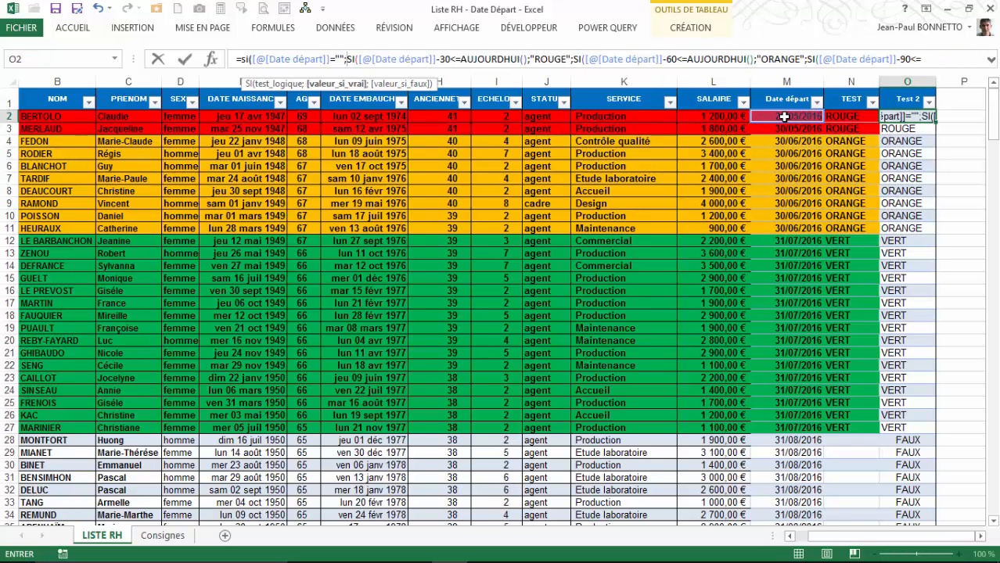
text(;)
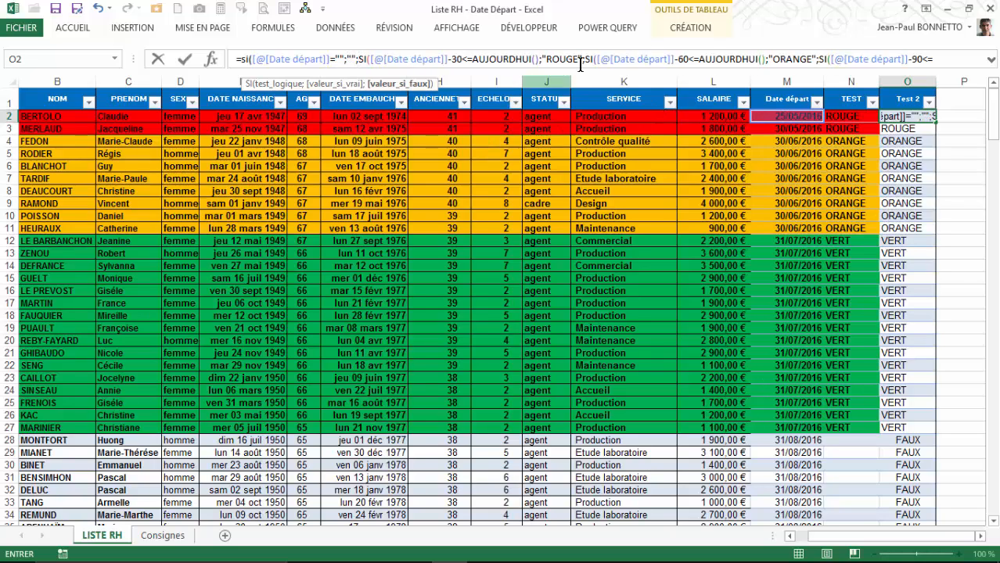
Step: Expand the formula bar, add the missing closing parenthesis to the O2 formula and enter it
click(989, 59)
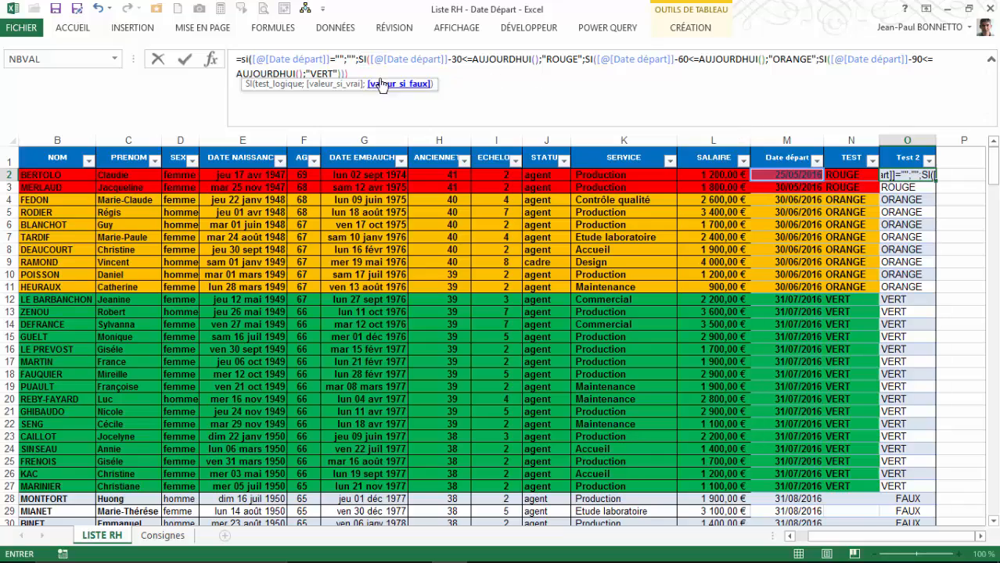
click(363, 71)
text())
key(Return)
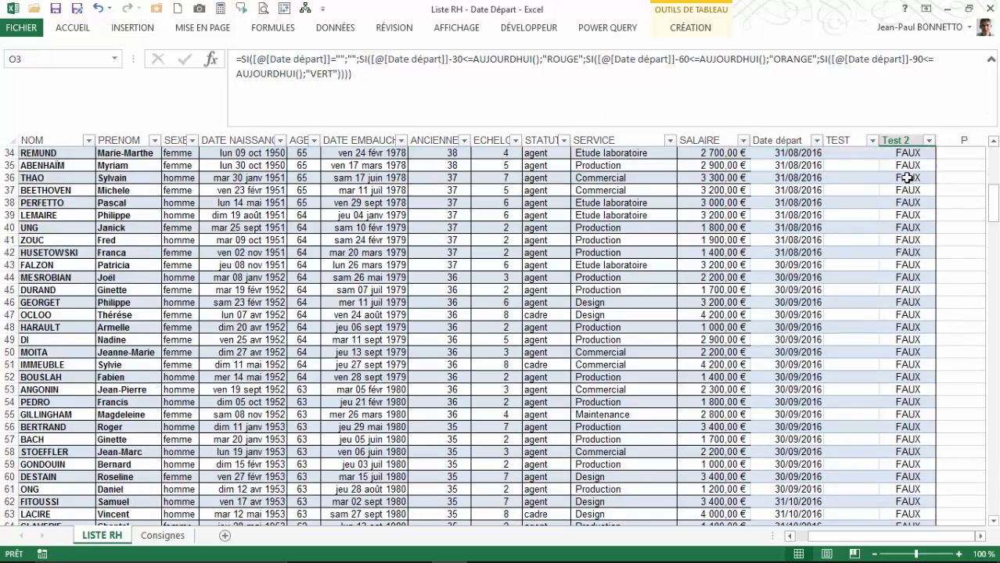
Step: Examine Test 2 for the rows without a departure date from row 211 on, and the TEST formula in N28
scroll(904, 184, down, 18)
scroll(905, 183, down, 20)
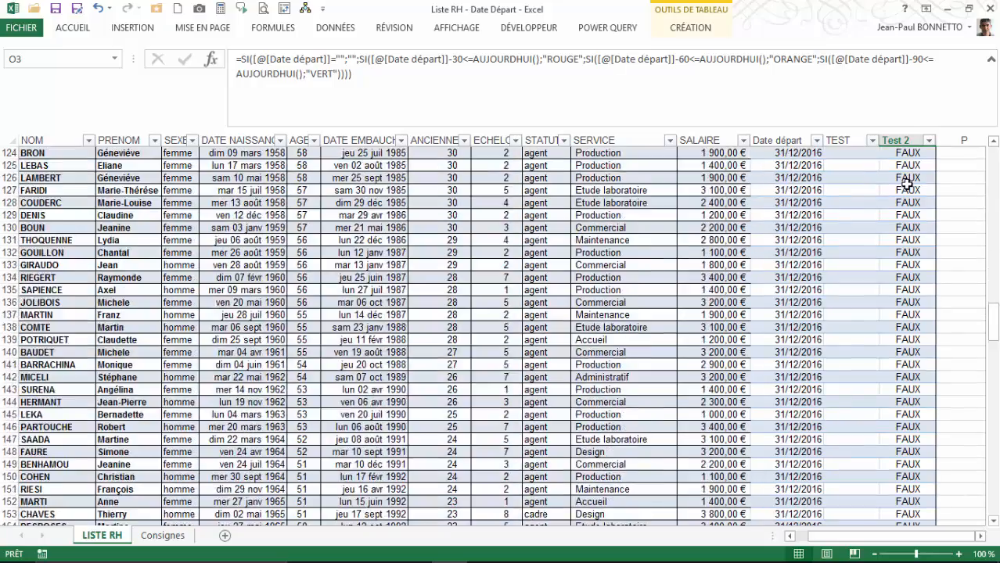
scroll(819, 211, down, 20)
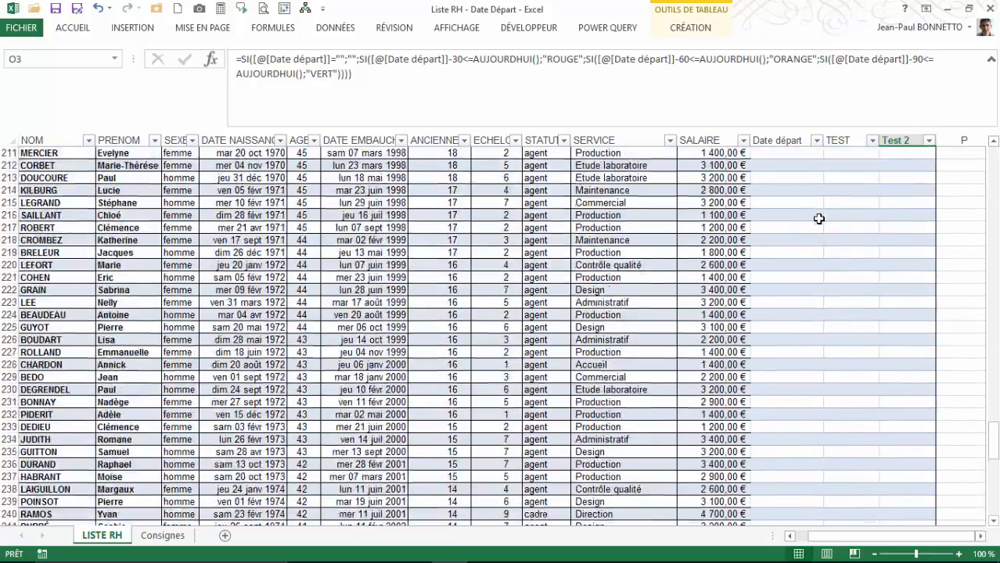
scroll(819, 216, up, 2)
click(798, 229)
click(792, 240)
click(793, 291)
click(791, 351)
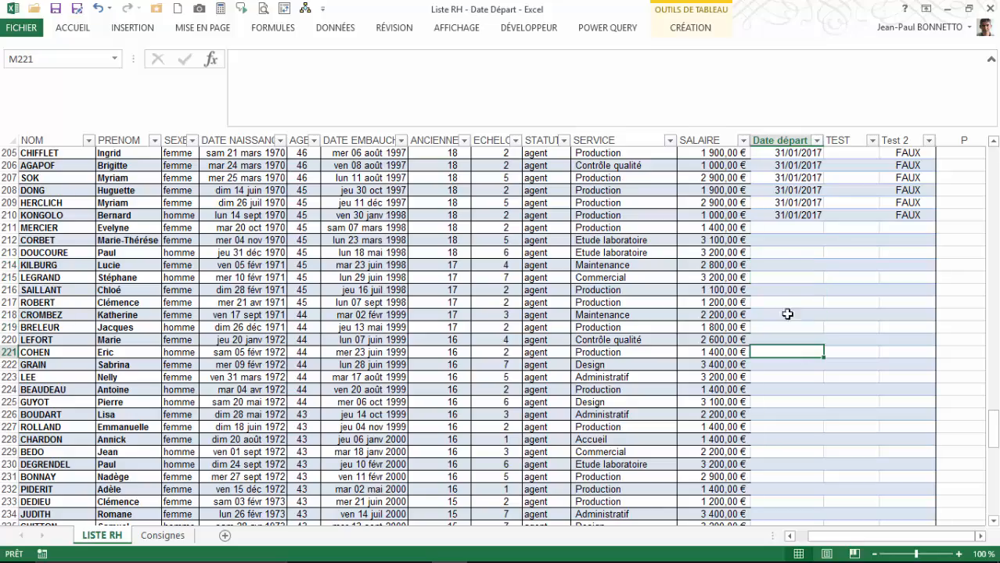
click(780, 229)
click(907, 226)
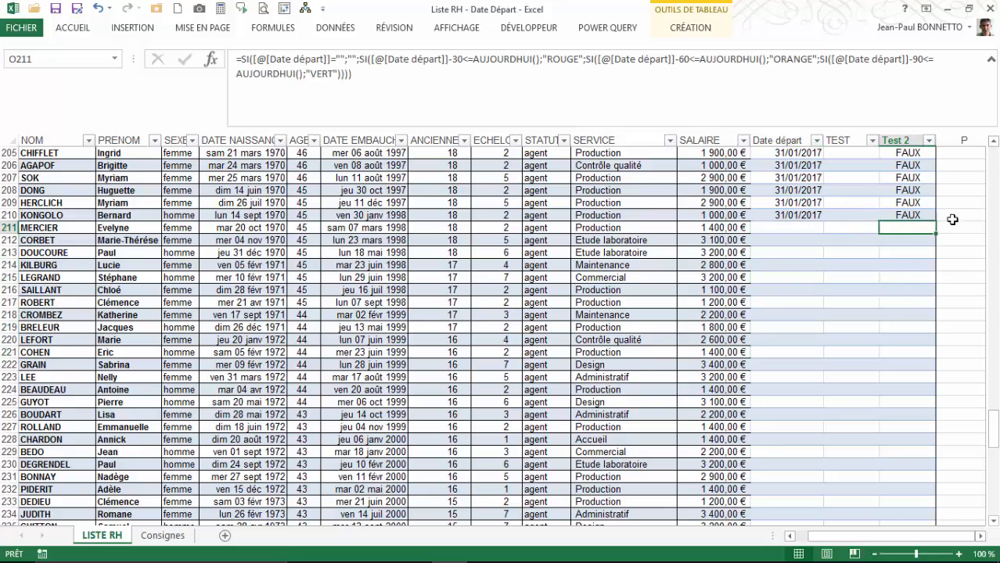
drag(992, 422, 992, 152)
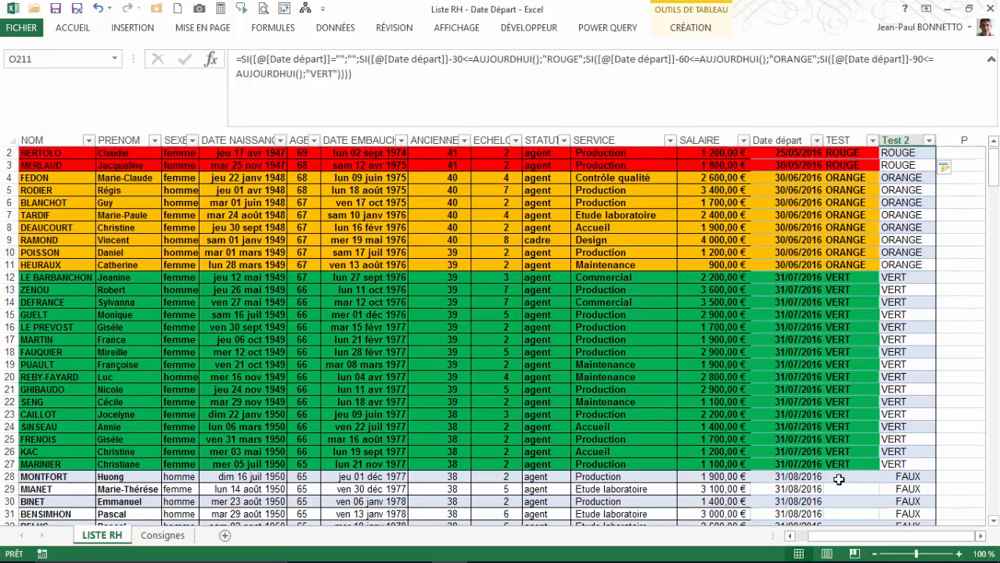
click(837, 479)
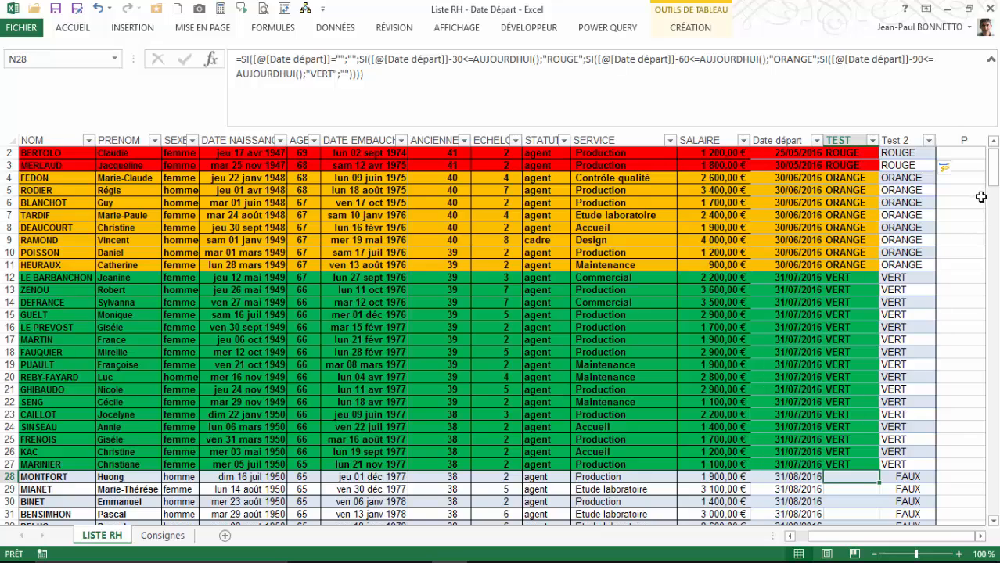
Step: Add "" as the value-if-false of the innermost SI in the O2 formula and check Test 2 in row 28
drag(994, 184, 995, 163)
click(908, 175)
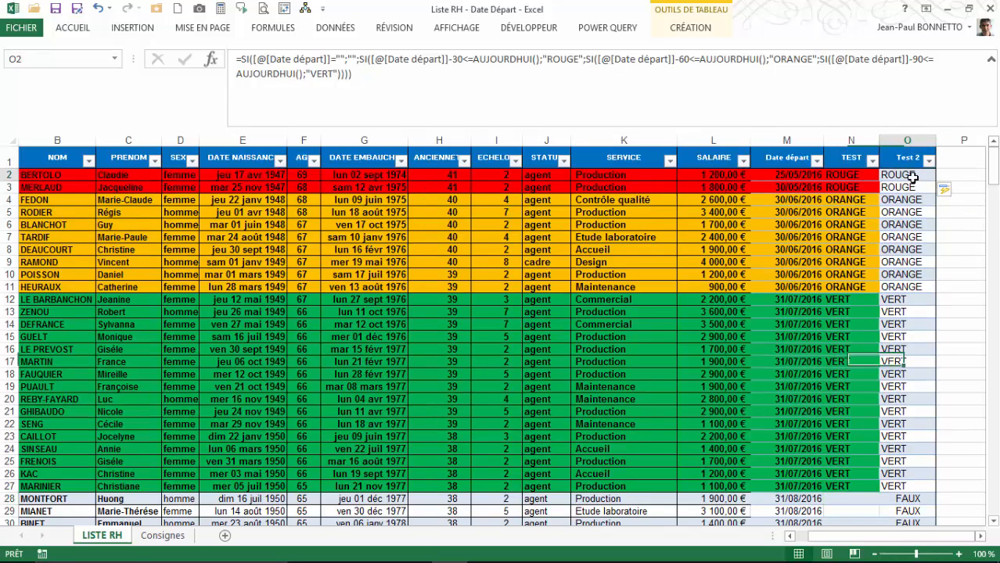
click(337, 74)
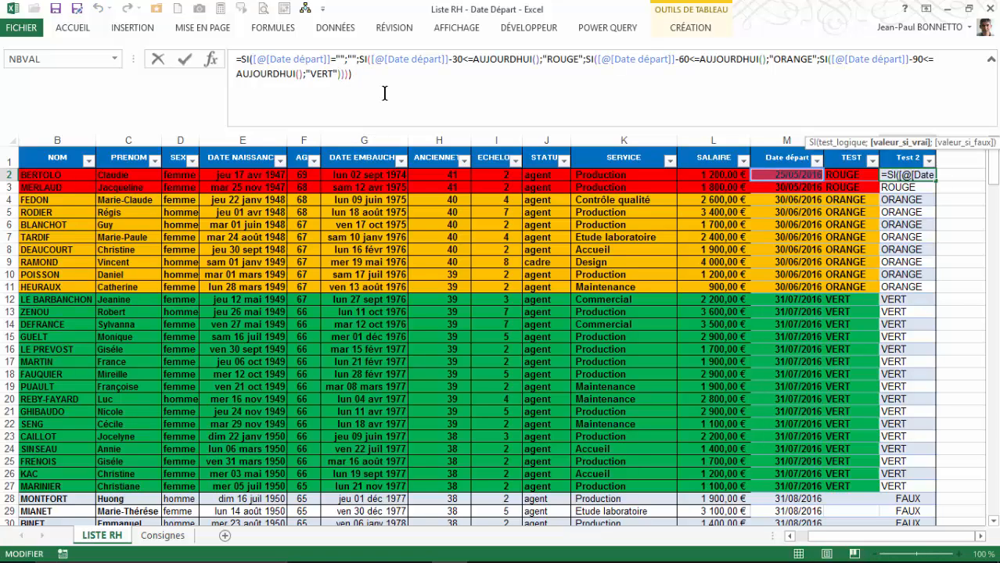
text(;)
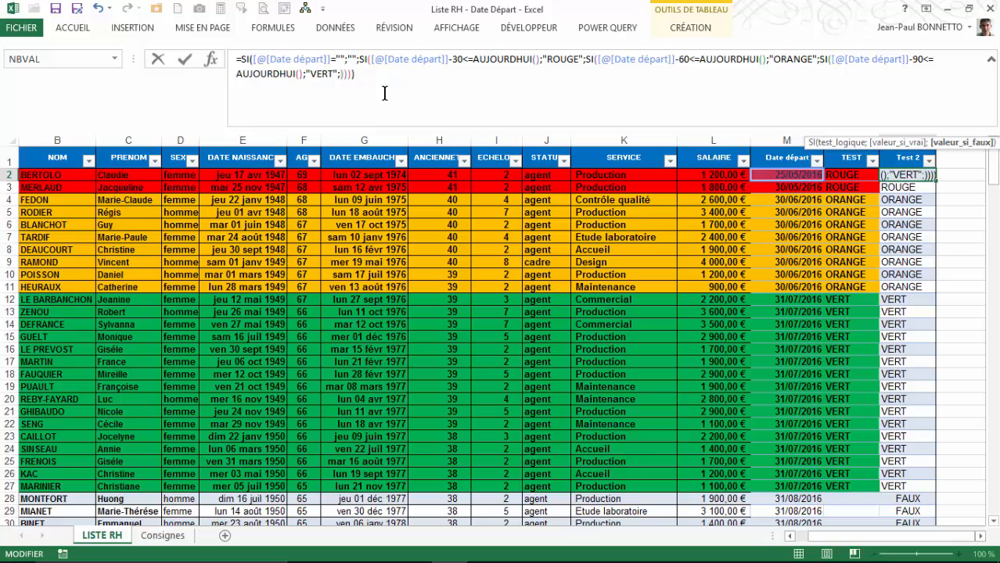
text("")
key(Return)
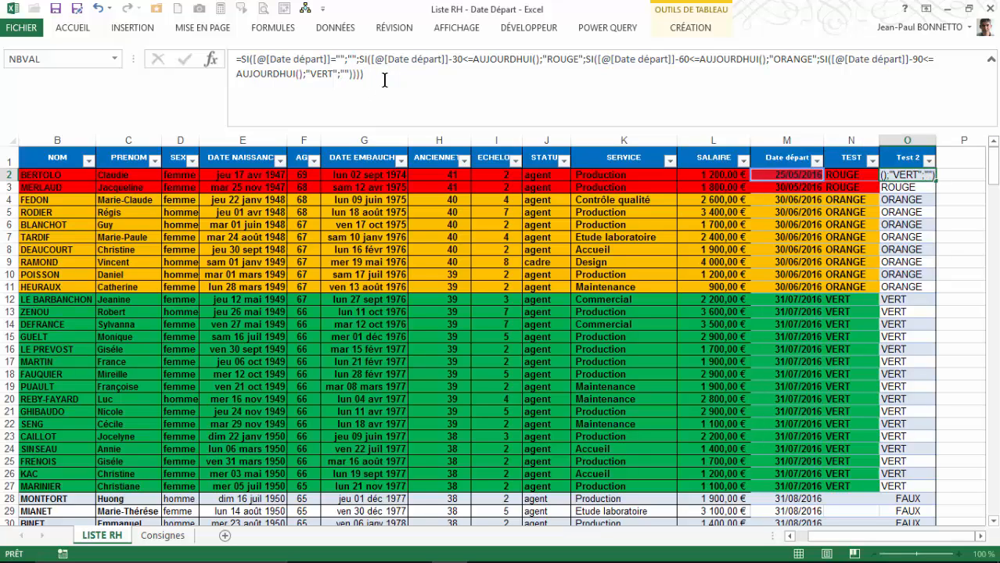
scroll(740, 218, down, 4)
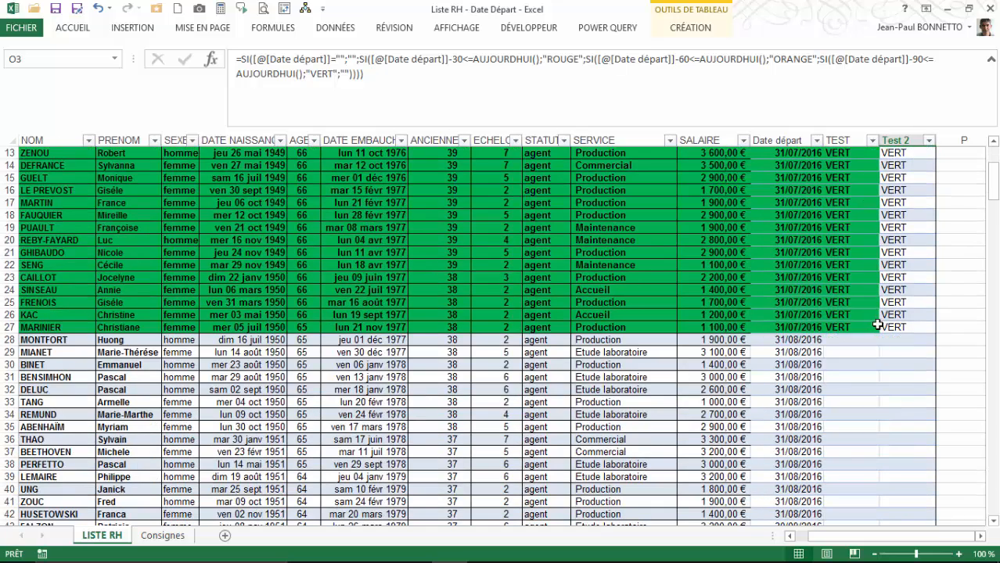
click(849, 341)
click(902, 341)
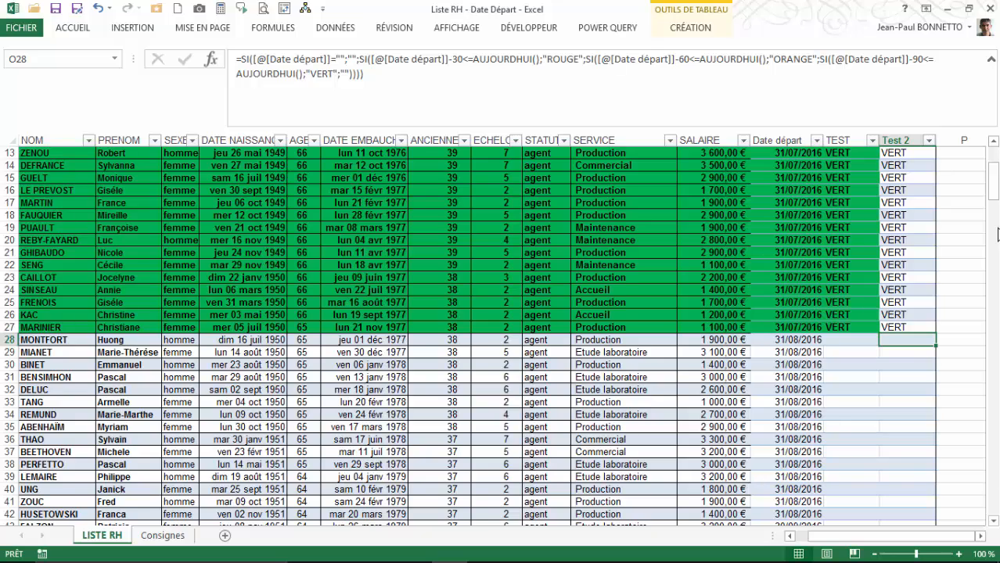
Step: Set the Date départ in M4 to 30/05/2016 to test both flag columns, and look over the dates below it
drag(992, 192, 991, 155)
click(910, 176)
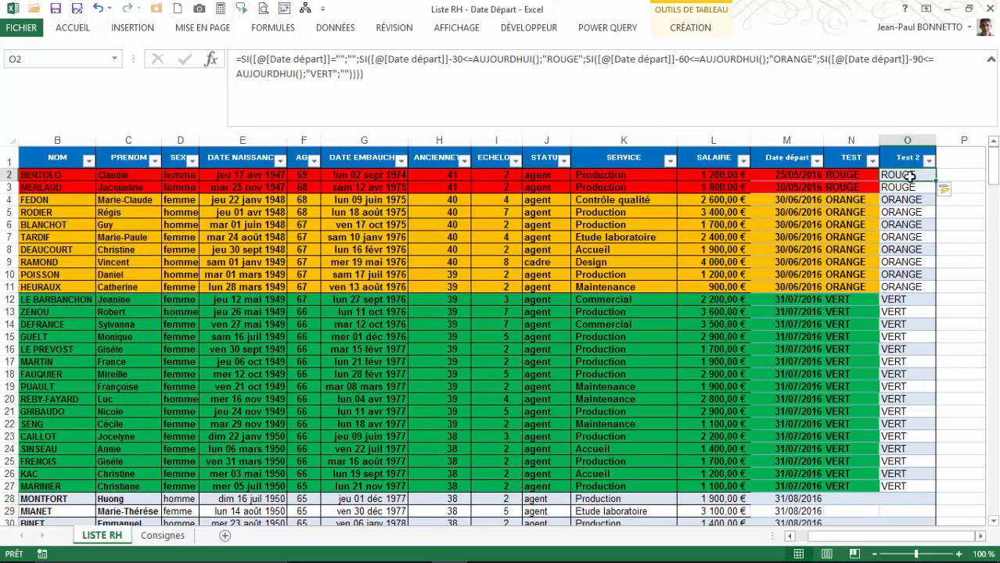
click(789, 198)
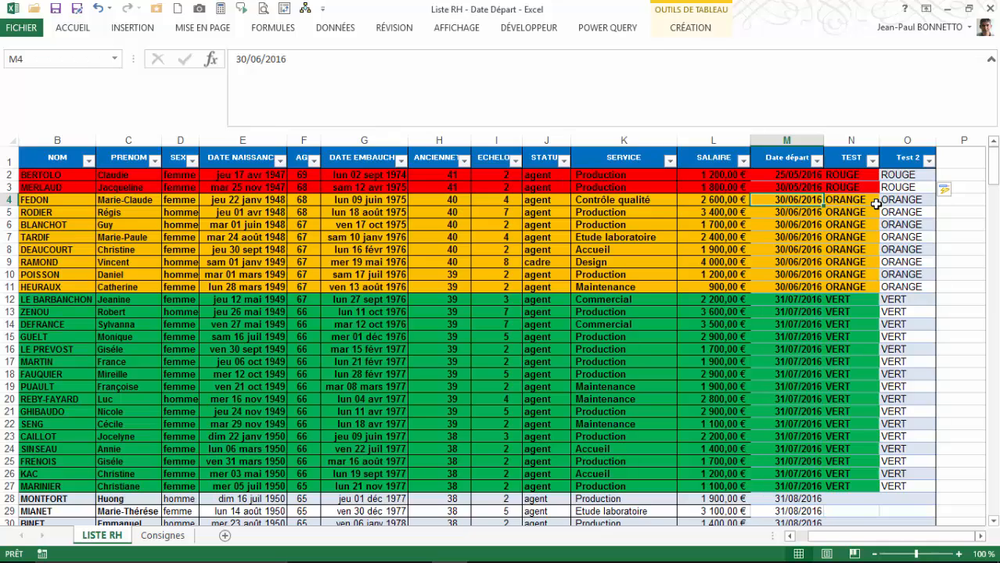
text(30/5)
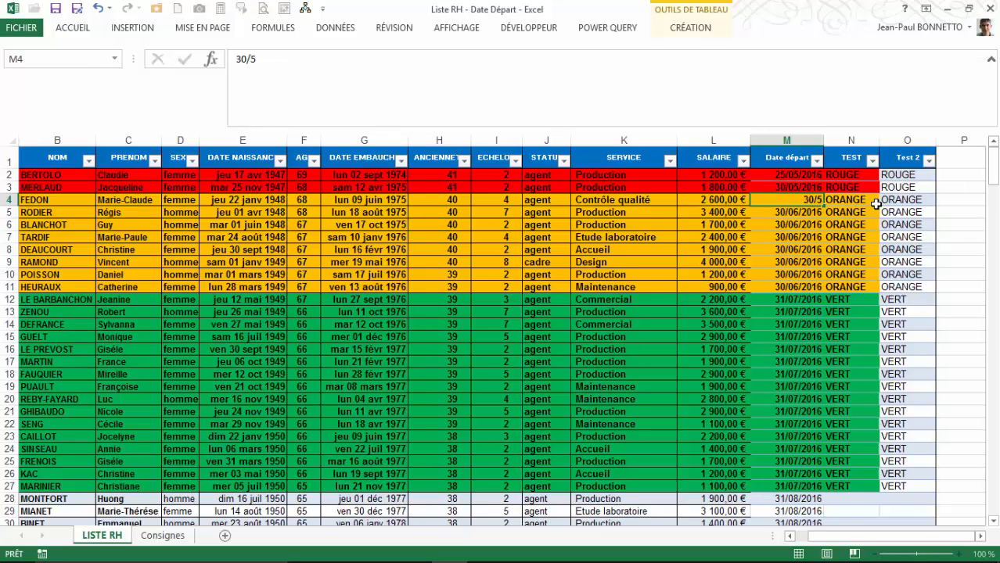
key(Return)
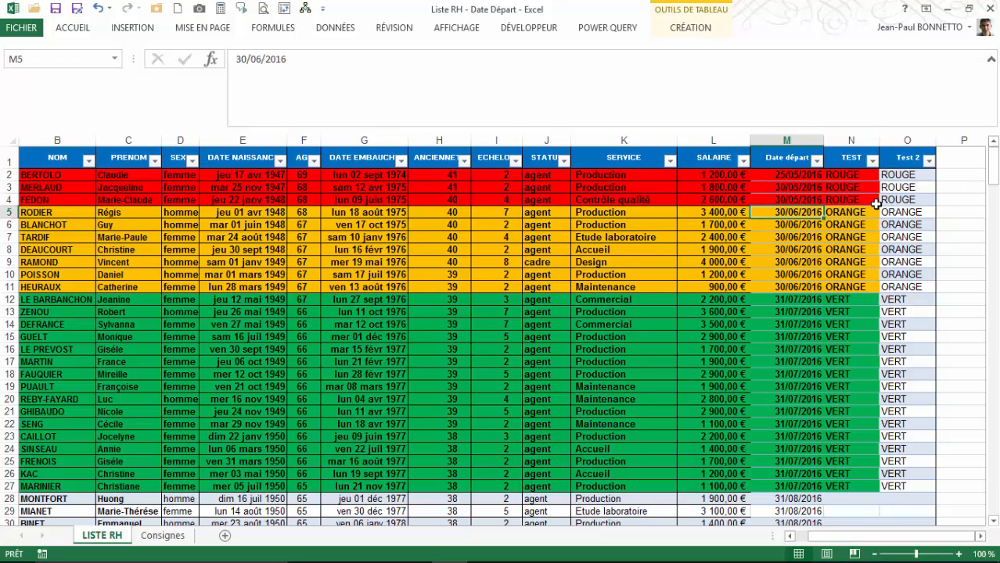
click(805, 200)
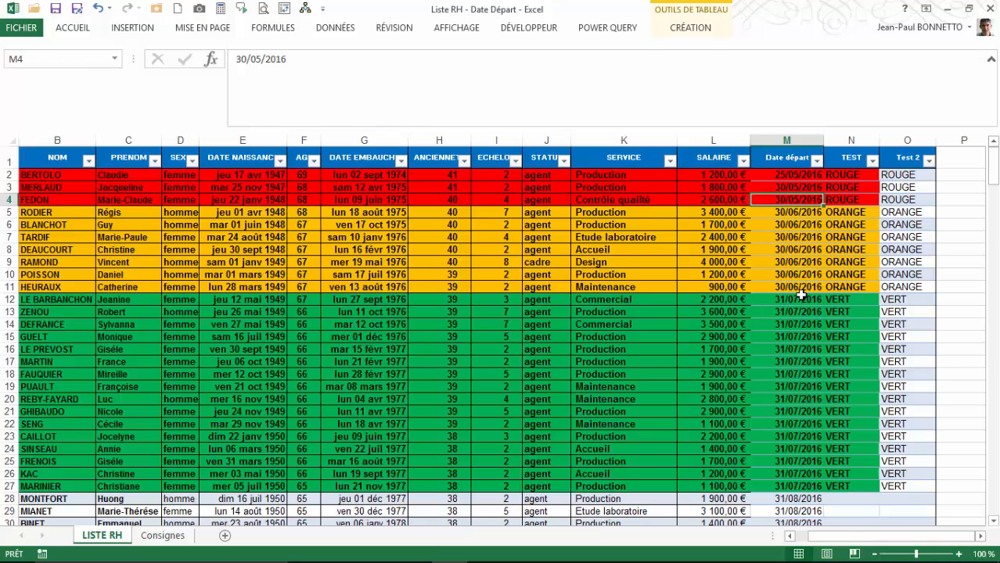
click(791, 211)
click(784, 237)
drag(784, 263, 785, 276)
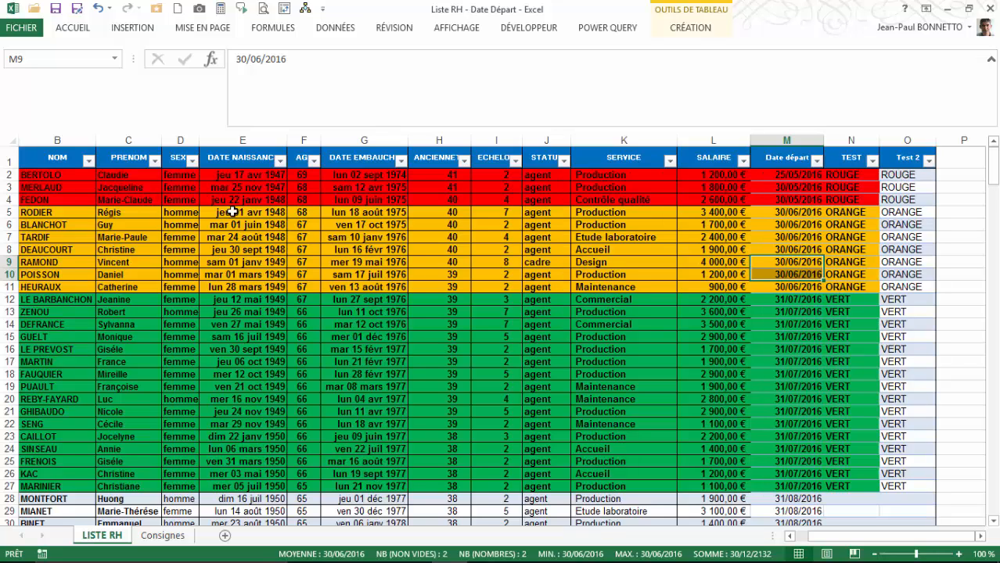
Step: Collapse the formula bar and delete the table's VERT, ORANGE and ROUGE conditional formatting rules
click(992, 58)
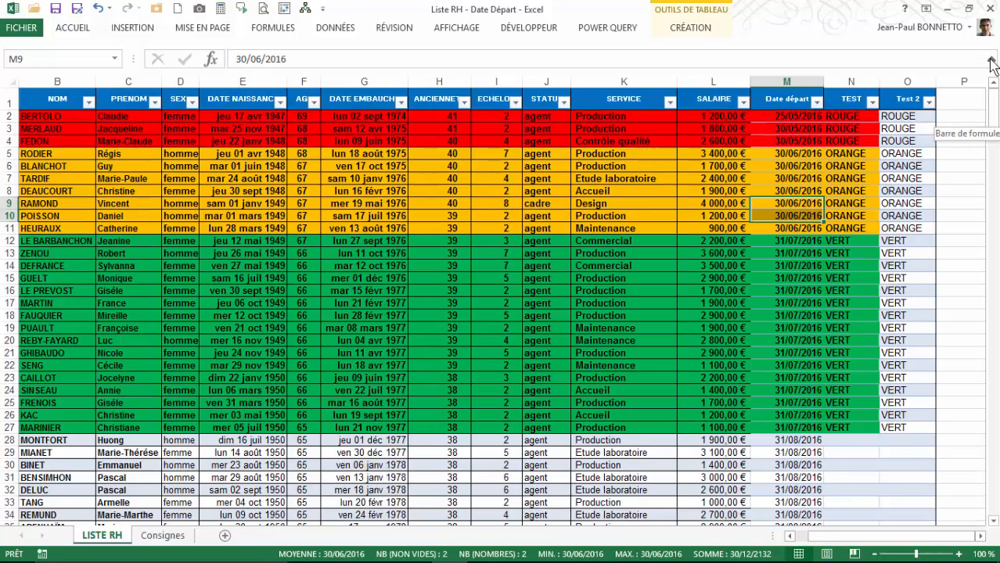
click(61, 129)
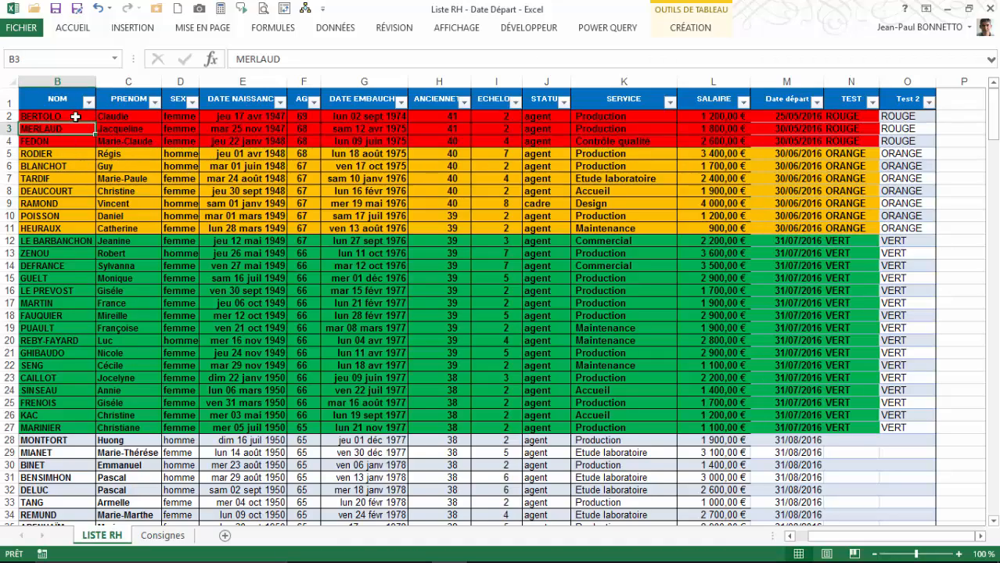
double_click(74, 28)
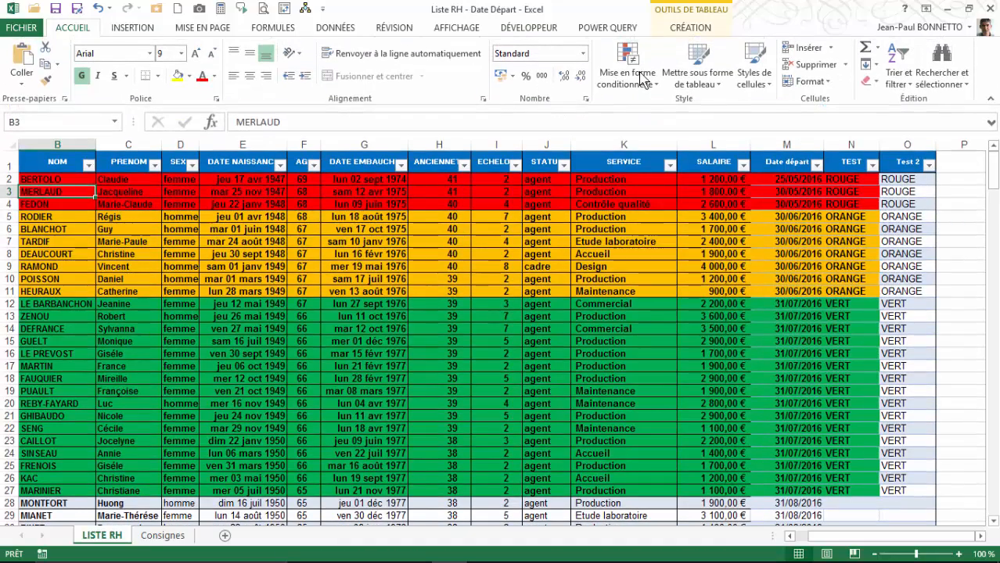
click(642, 79)
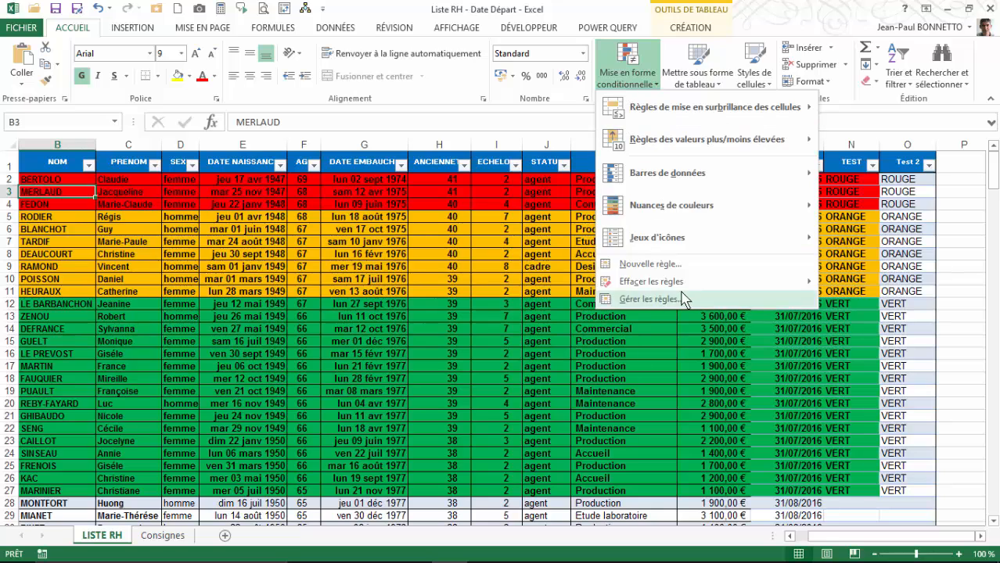
click(656, 302)
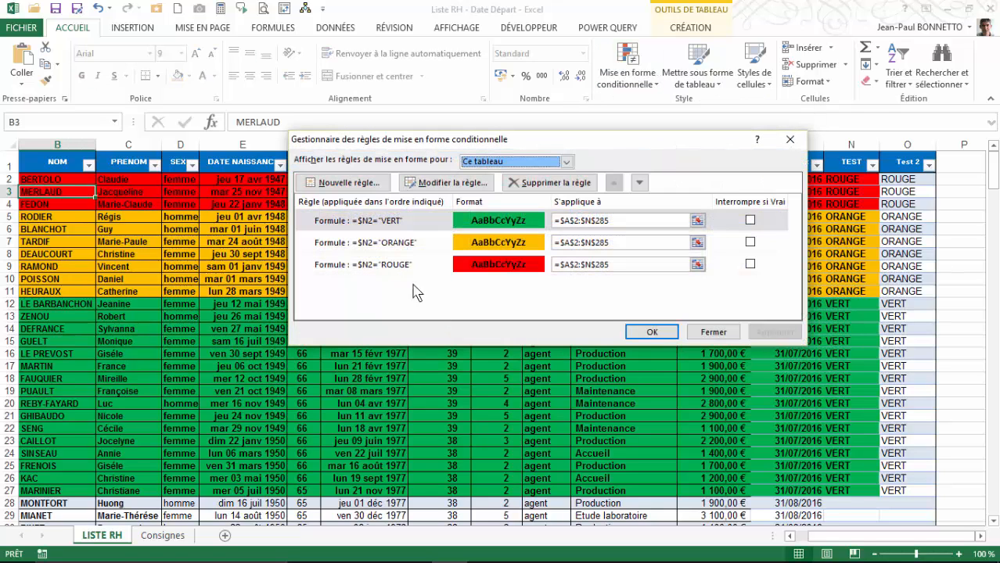
drag(596, 140, 553, 130)
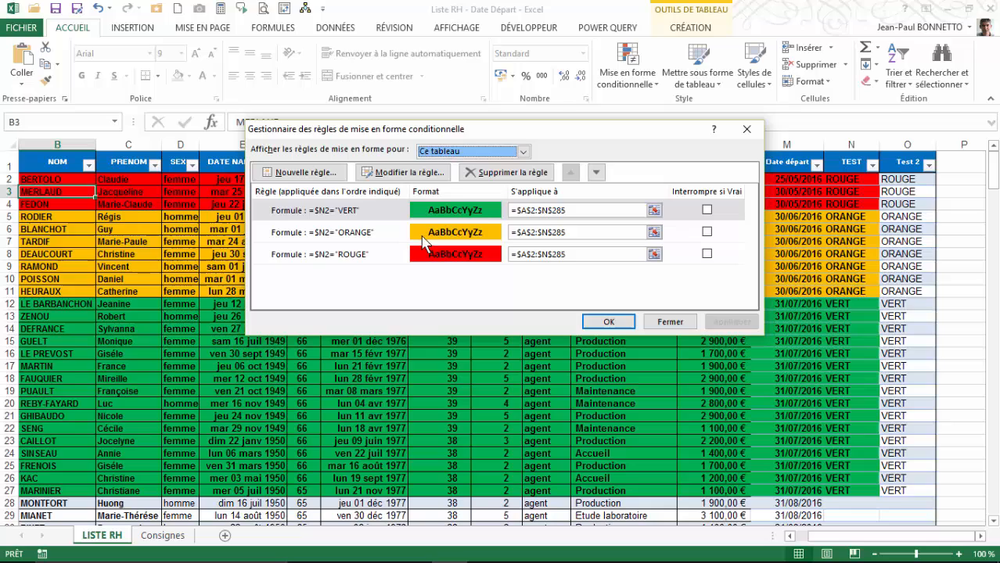
click(485, 213)
click(491, 176)
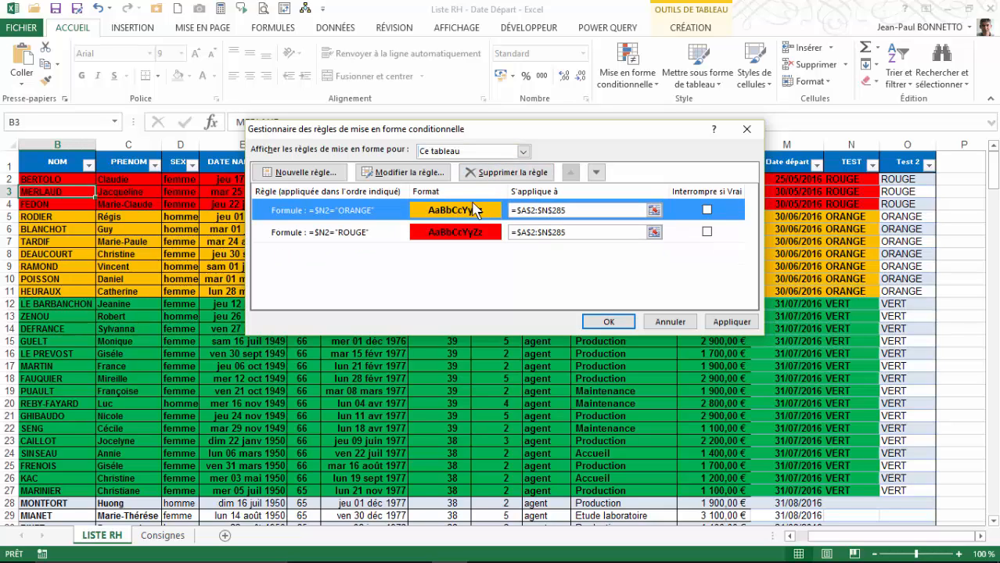
click(524, 172)
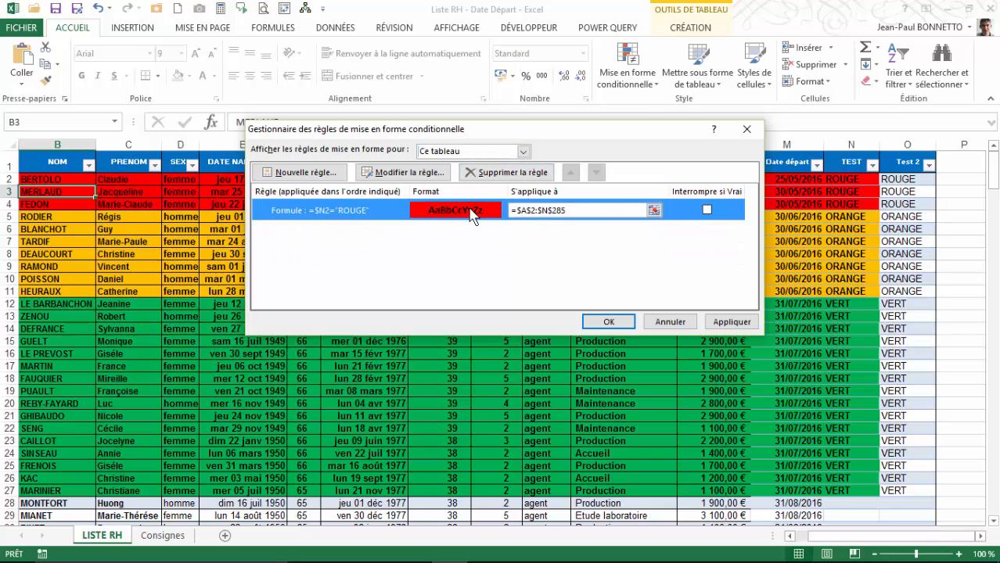
click(519, 173)
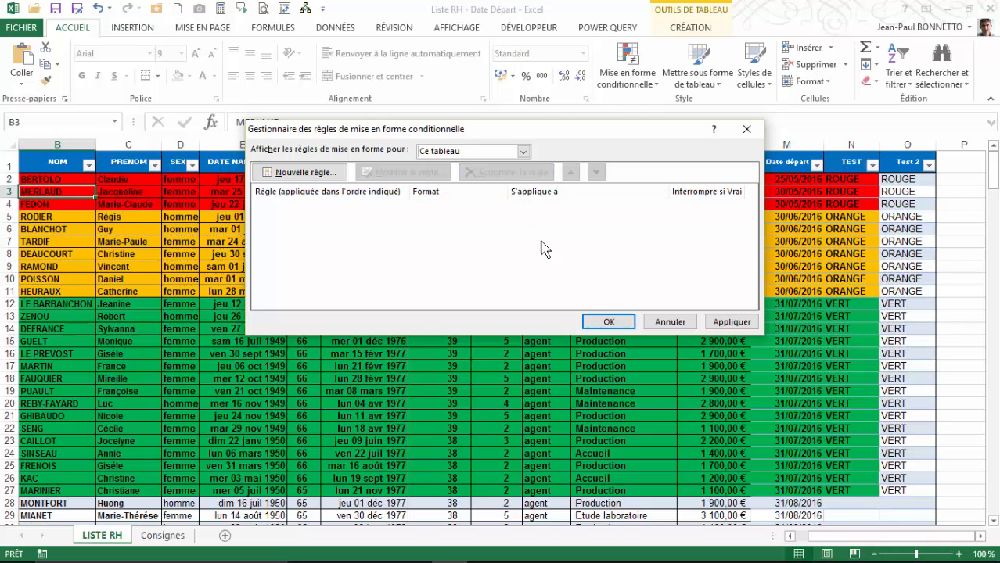
click(607, 322)
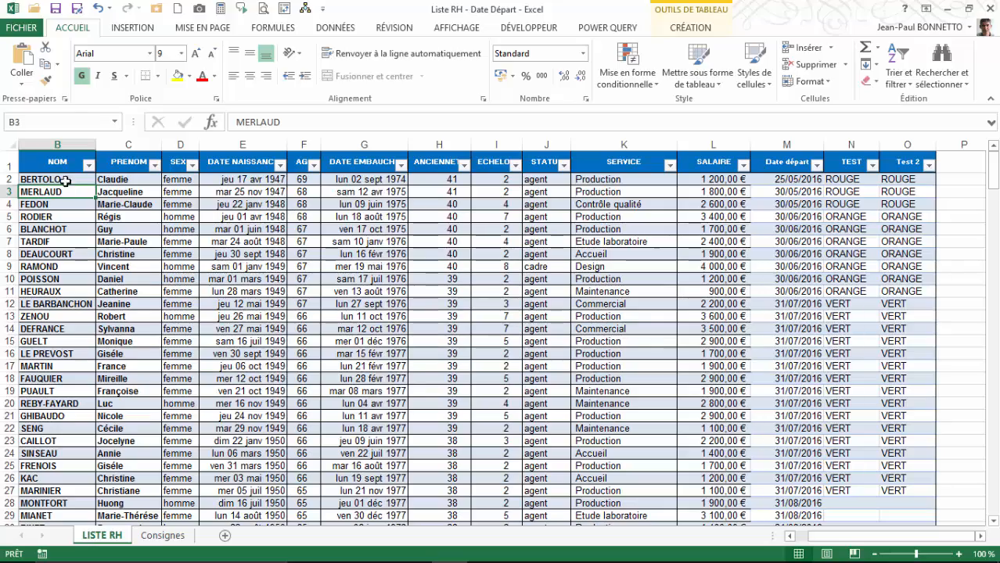
Step: Create a formula-based conditional formatting rule for B2:O286 with the condition =$O2="ROUGE"
click(36, 178)
drag(35, 178, 924, 506)
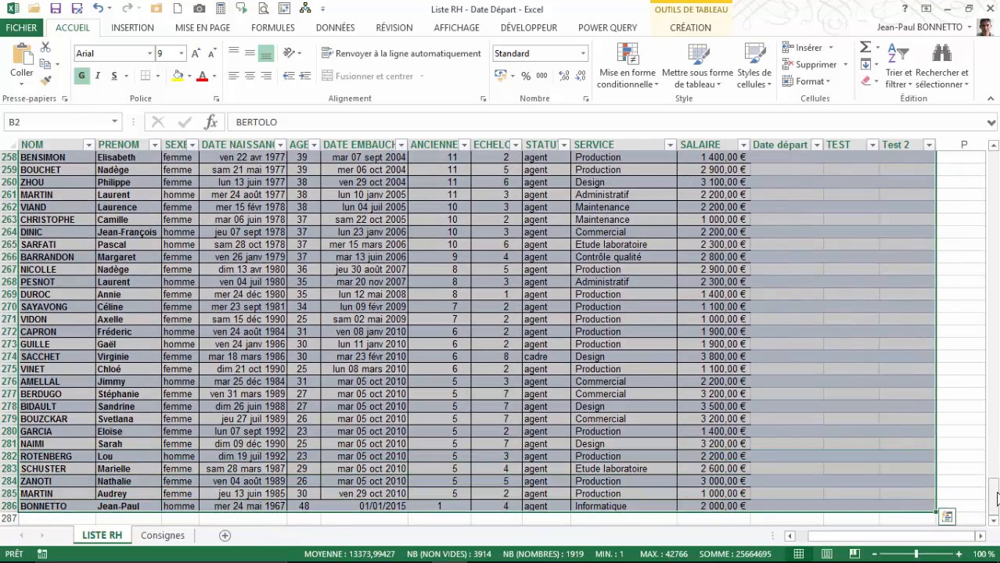
drag(993, 493, 994, 141)
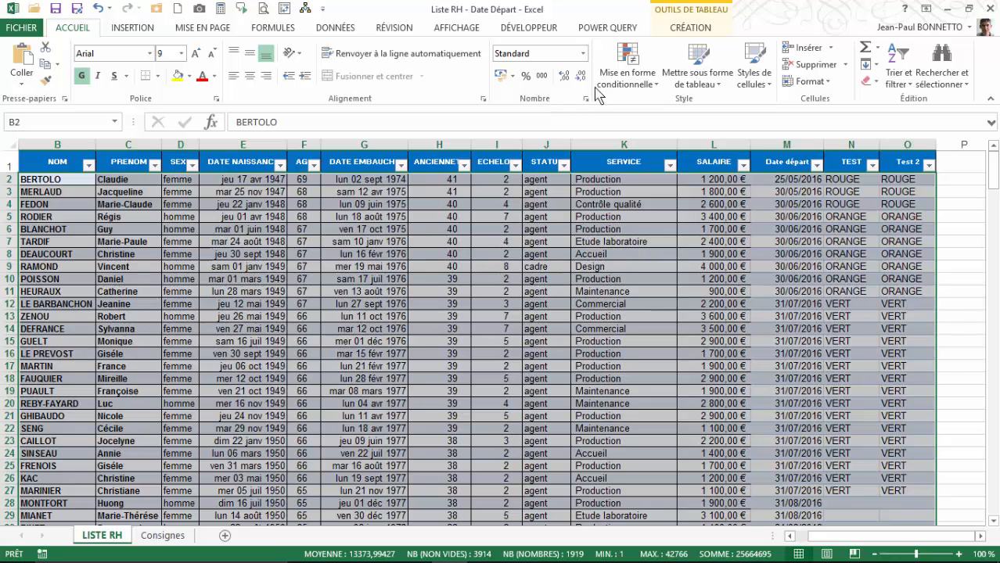
click(626, 75)
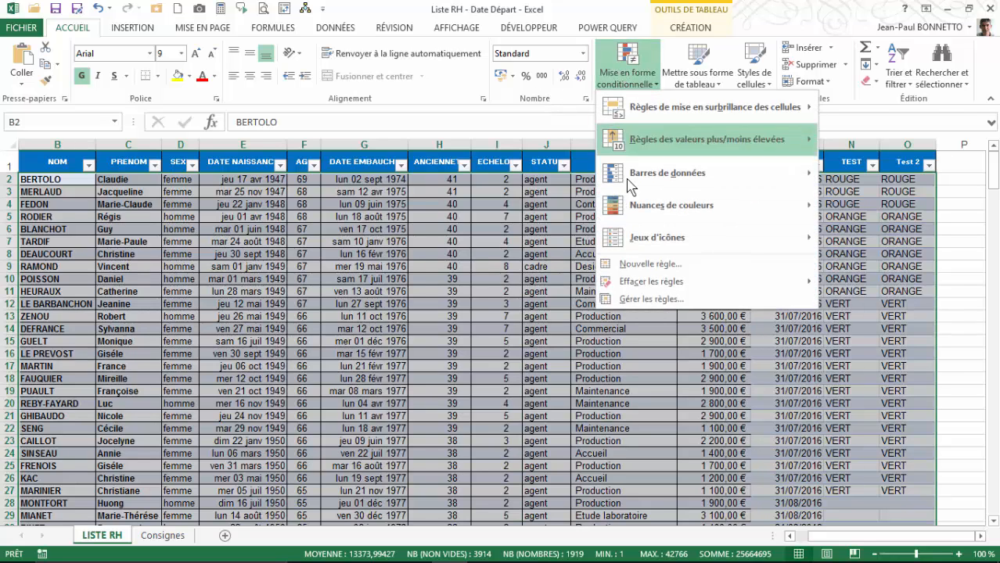
click(654, 263)
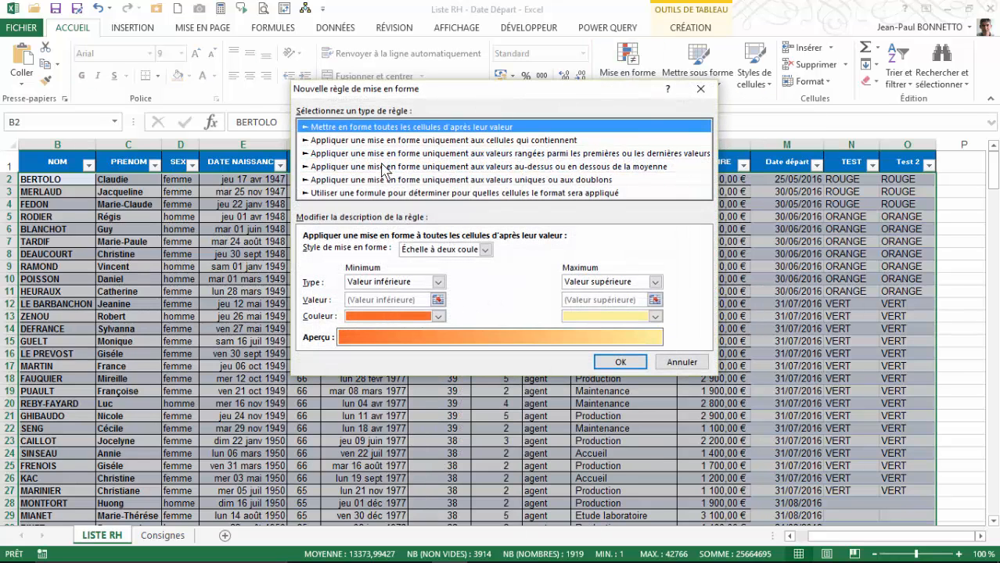
click(376, 193)
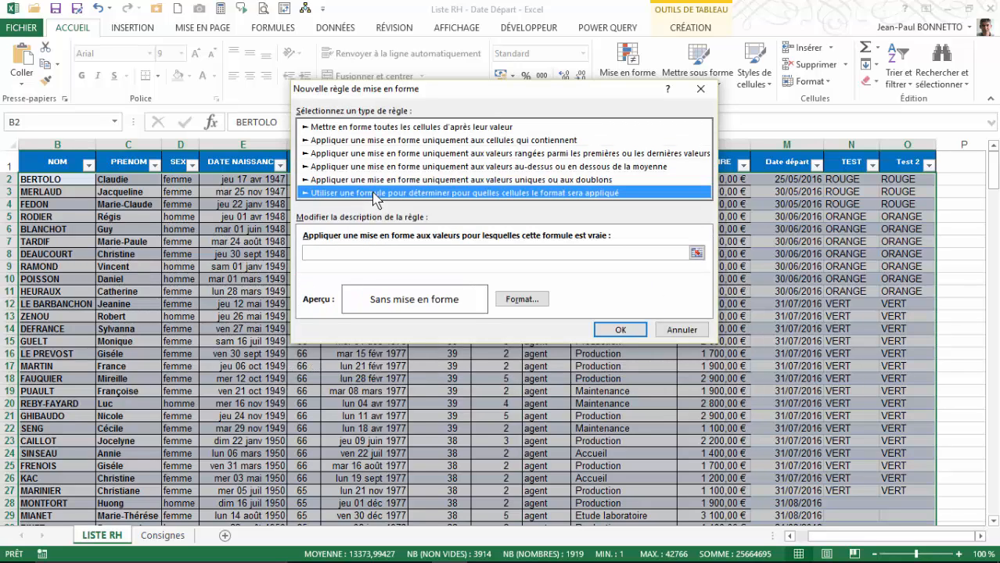
click(320, 252)
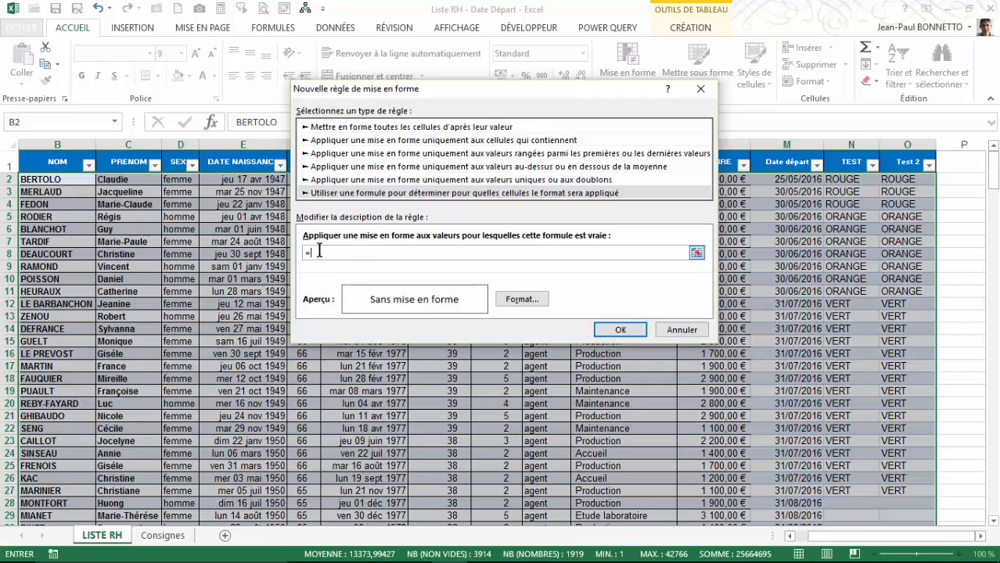
click(892, 180)
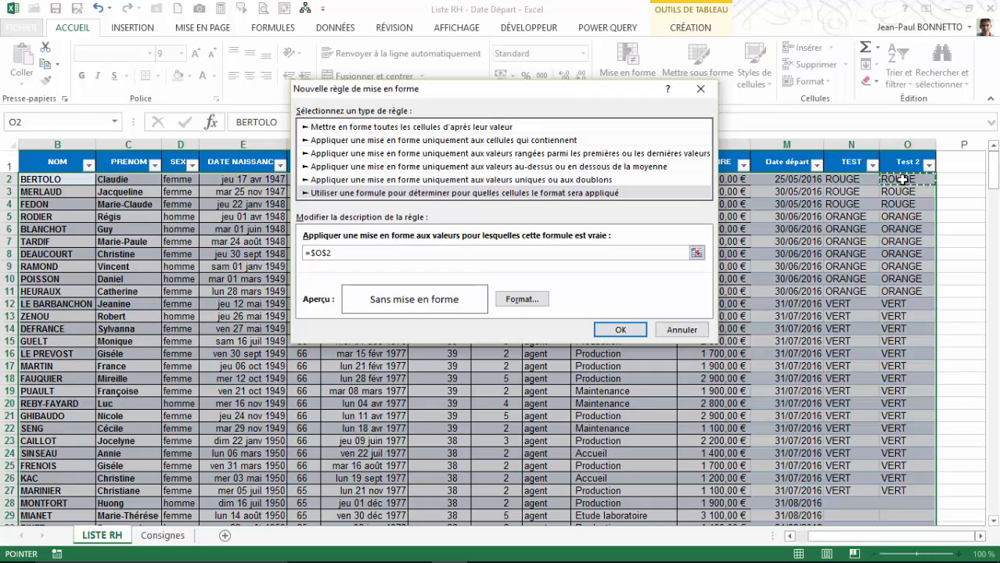
key(F4)
key(F4)
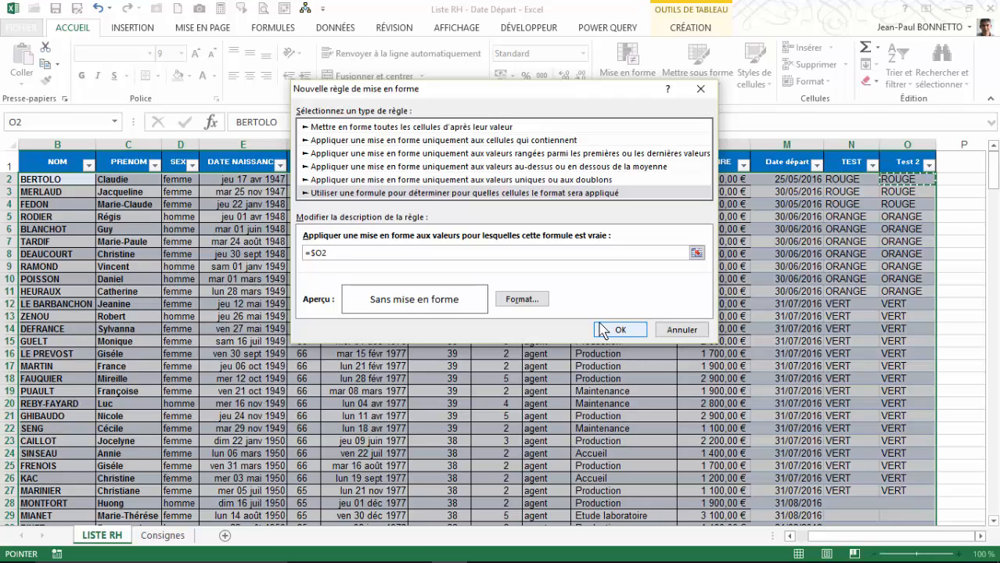
text(=")
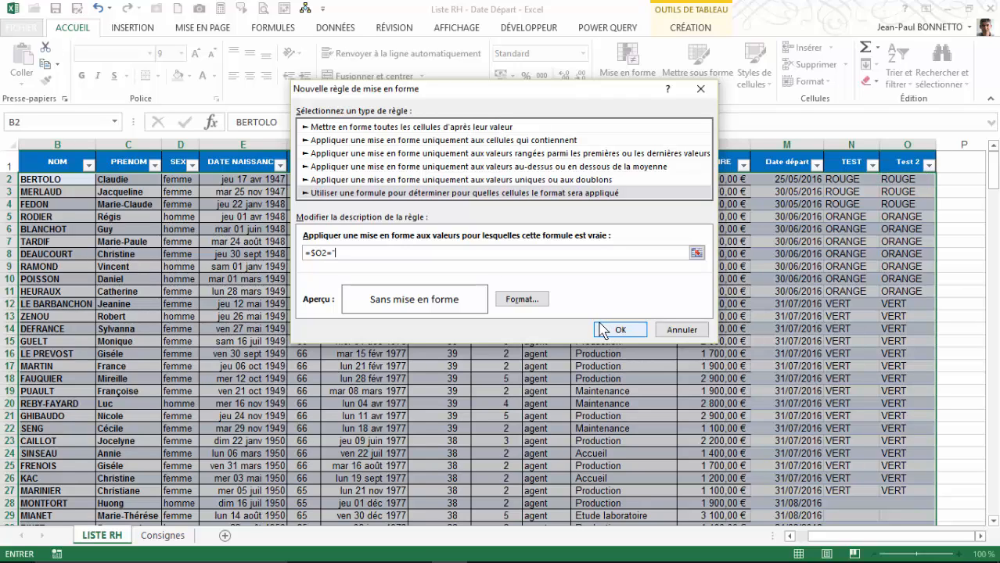
text(ROUGE)
Step: Give the ROUGE rule a red background fill and apply it to the selected rows
click(529, 303)
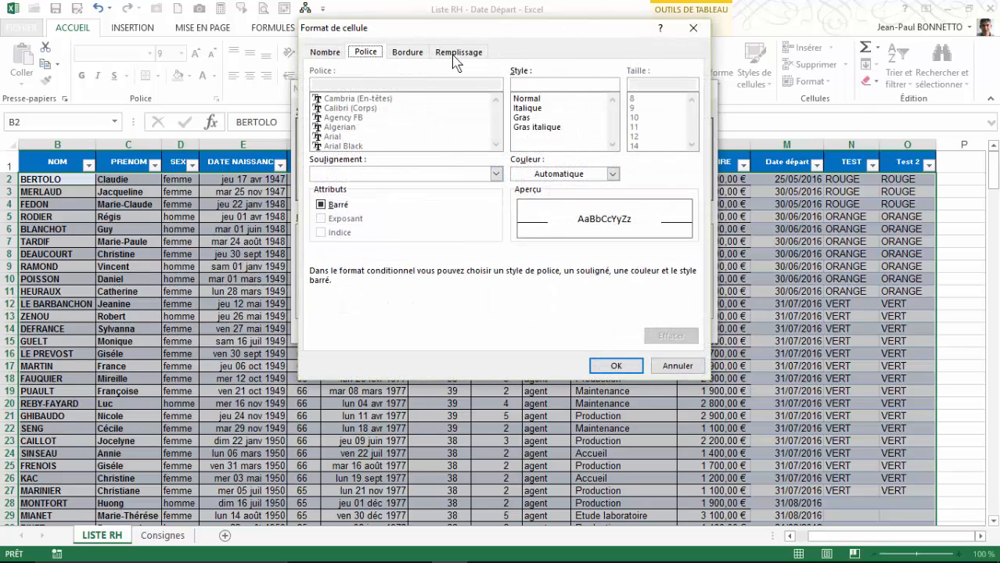
click(456, 58)
click(336, 195)
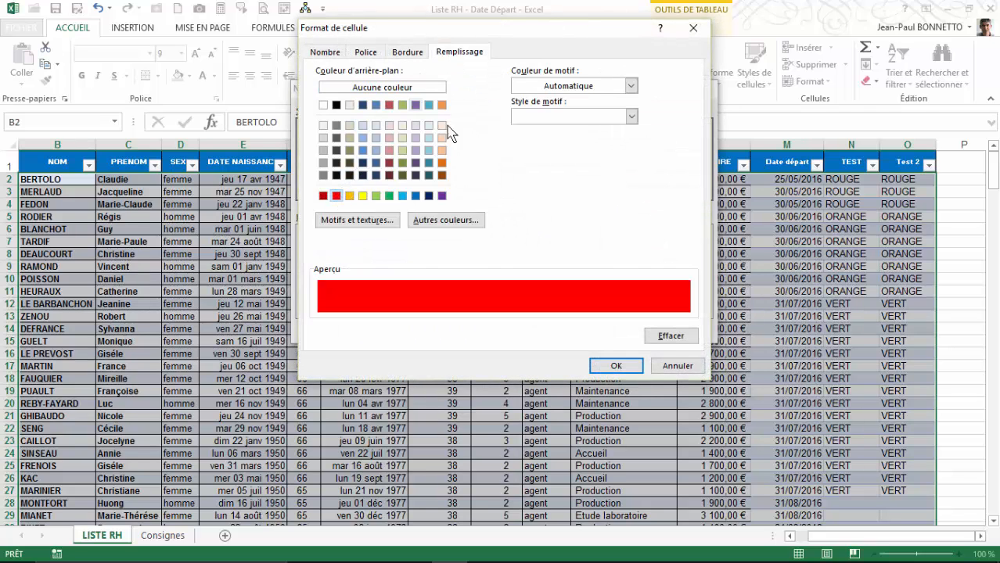
click(615, 367)
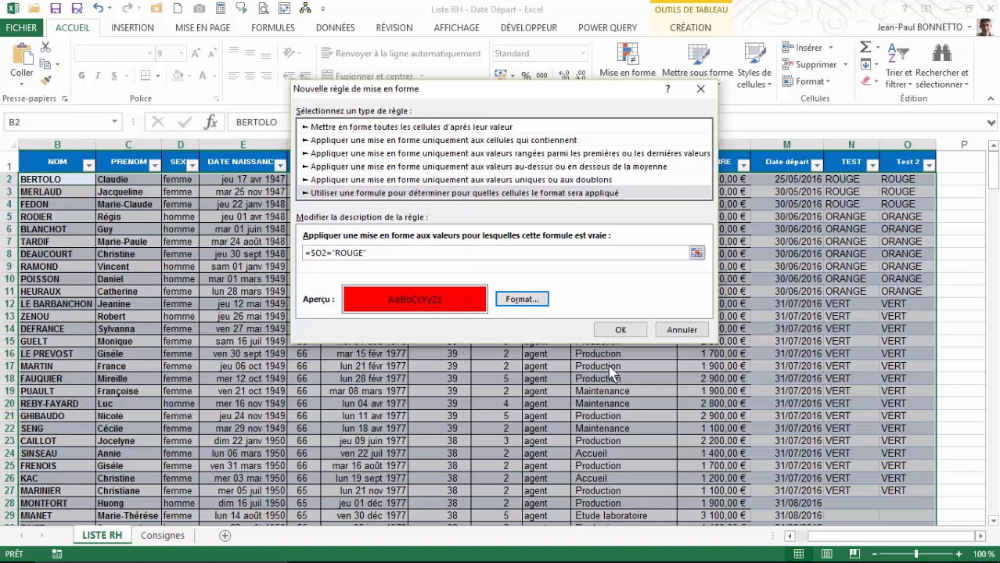
click(617, 335)
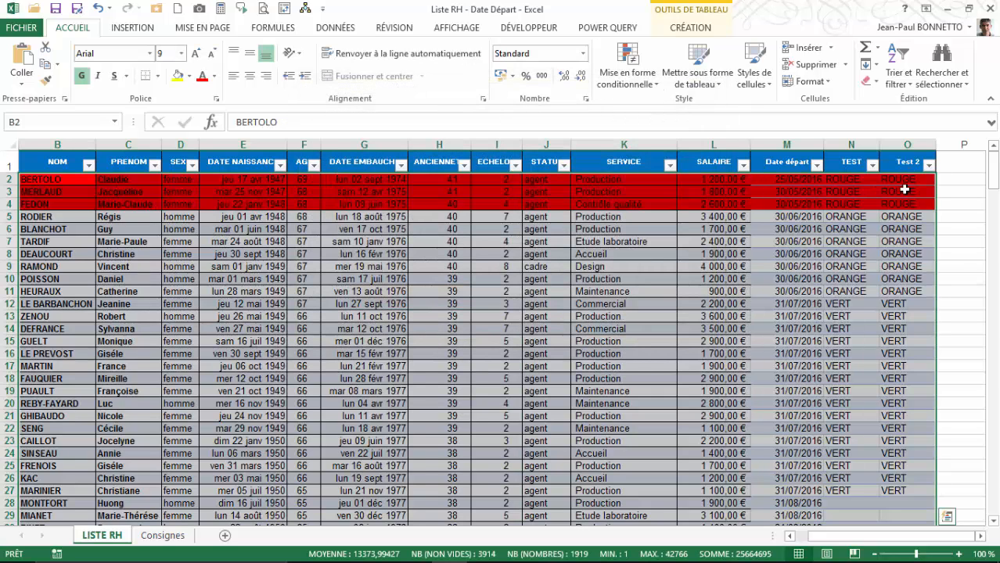
click(630, 79)
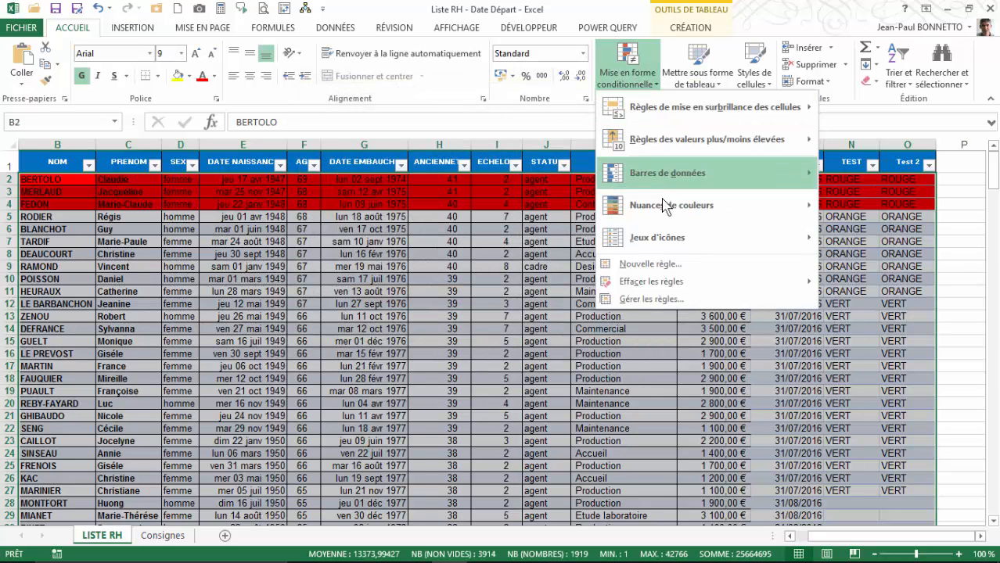
click(648, 264)
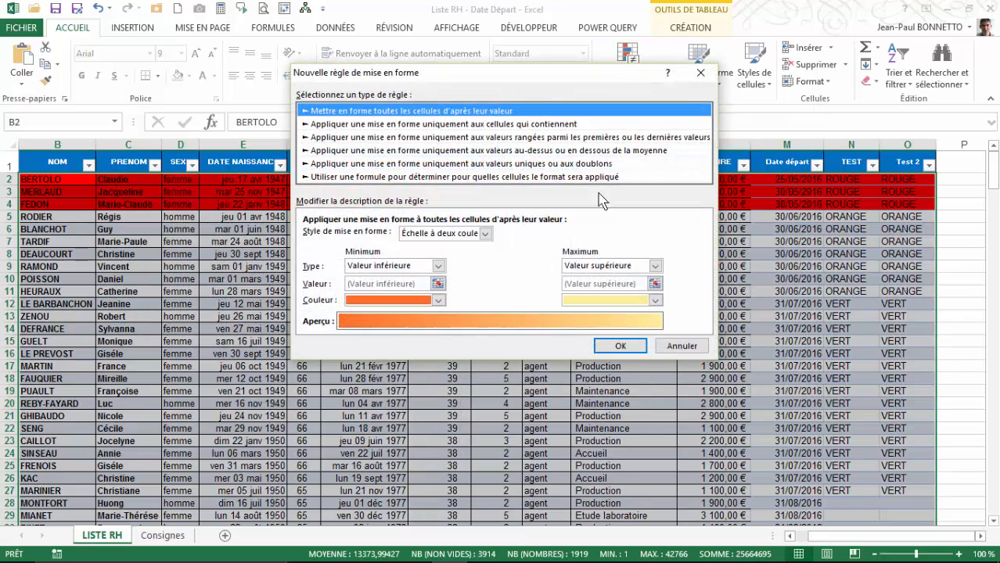
click(361, 176)
click(342, 238)
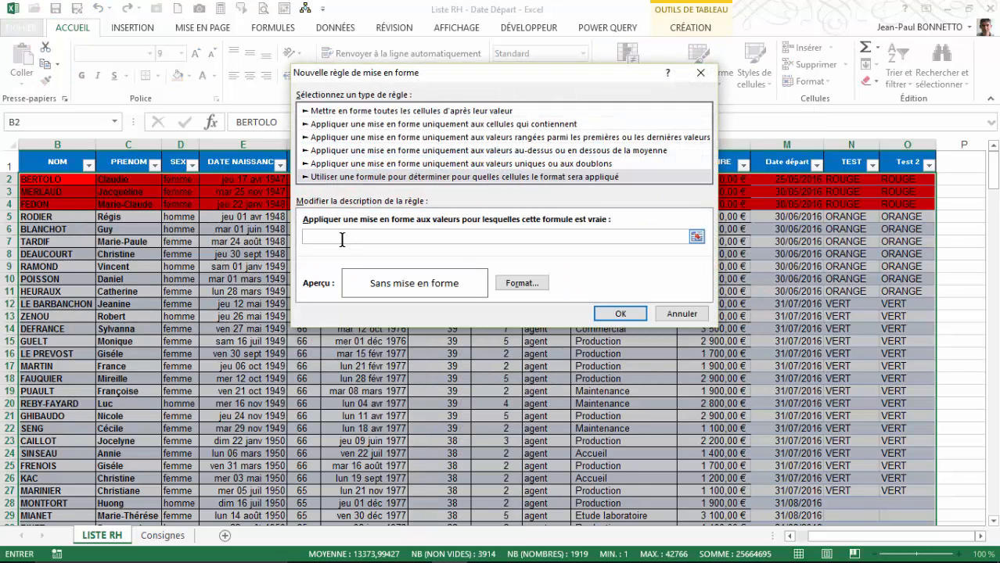
click(903, 181)
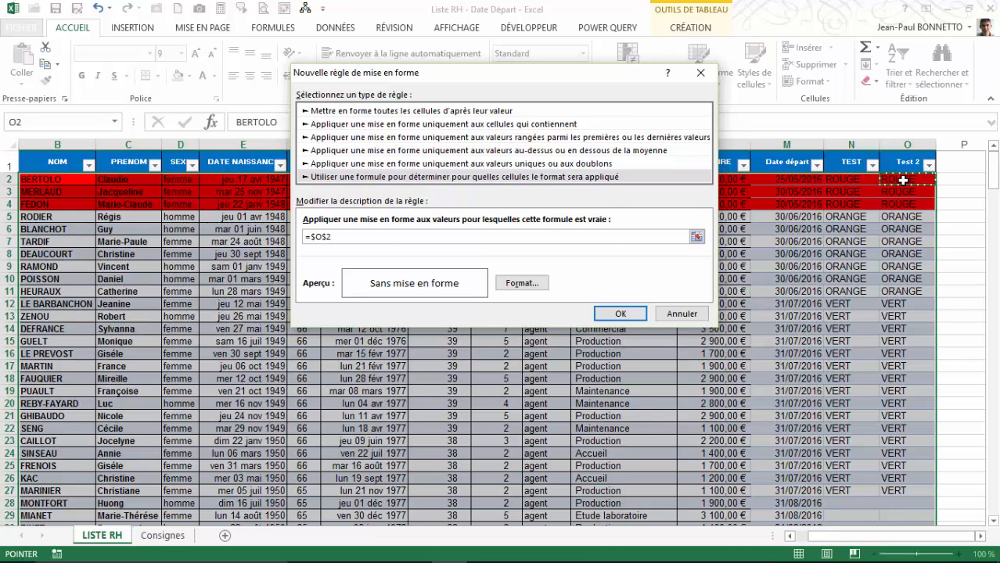
key(F3)
click(589, 120)
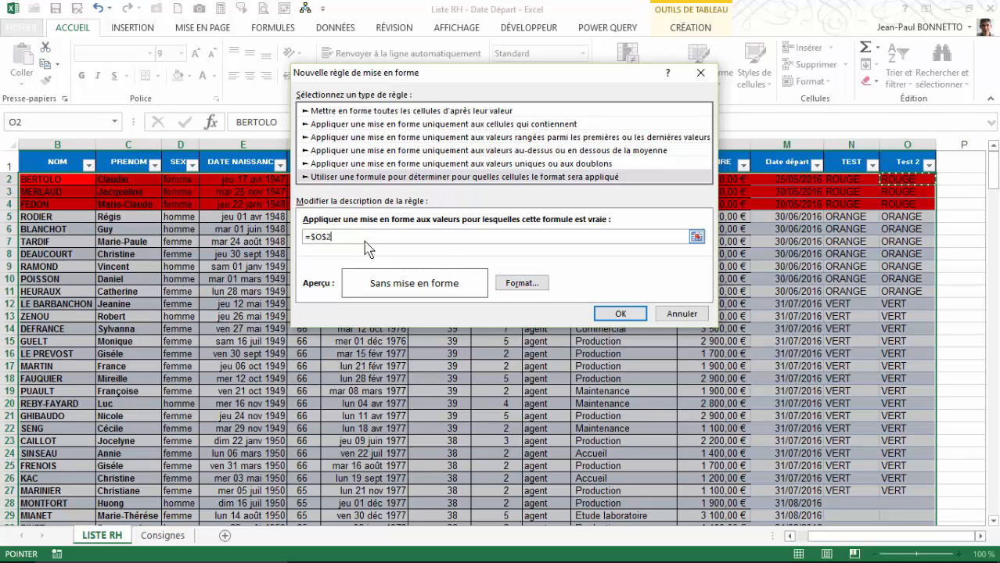
click(324, 240)
click(674, 314)
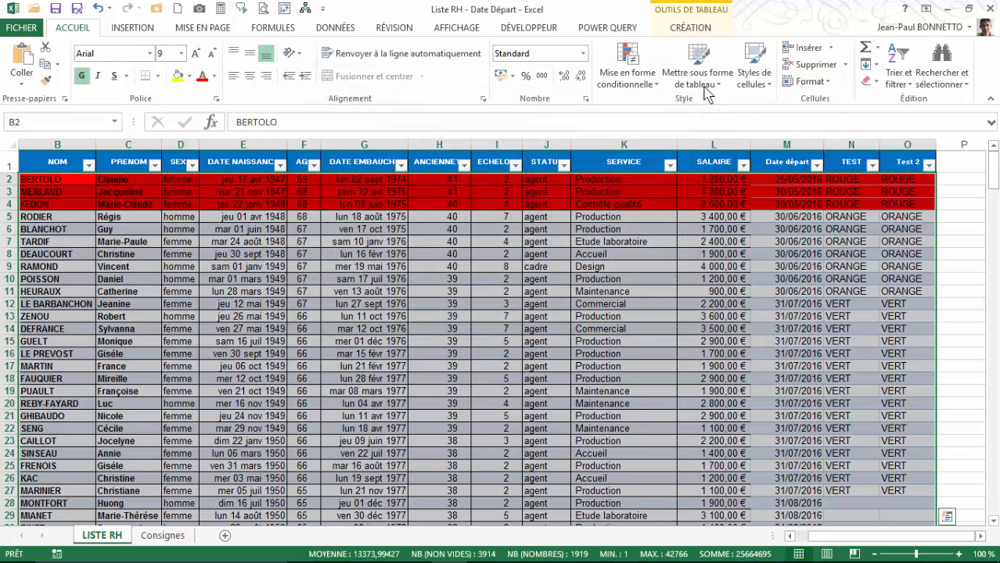
Step: Create a formula-based conditional formatting rule for the selected table rows with the condition =$O2="ORANGE"
click(638, 76)
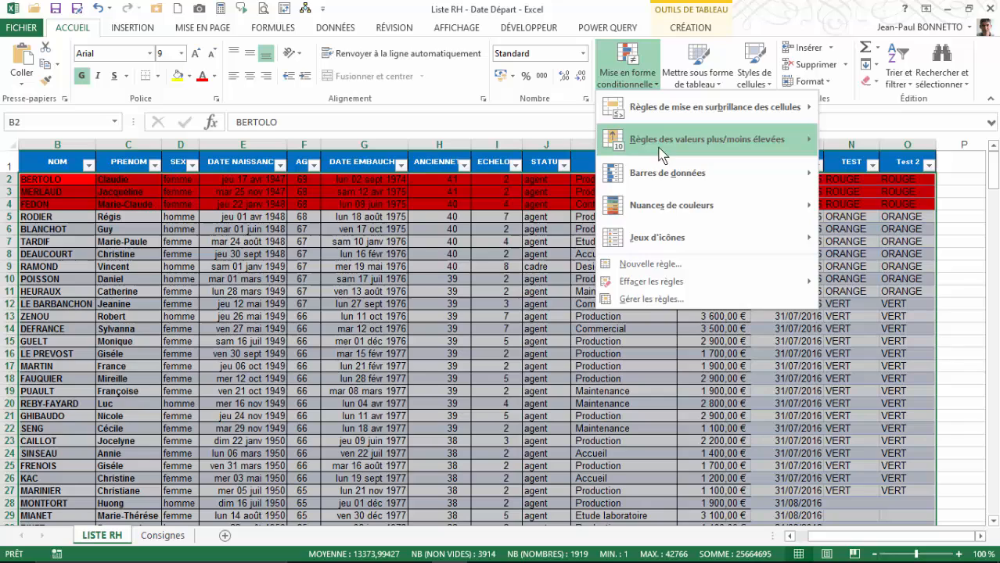
click(653, 265)
click(433, 161)
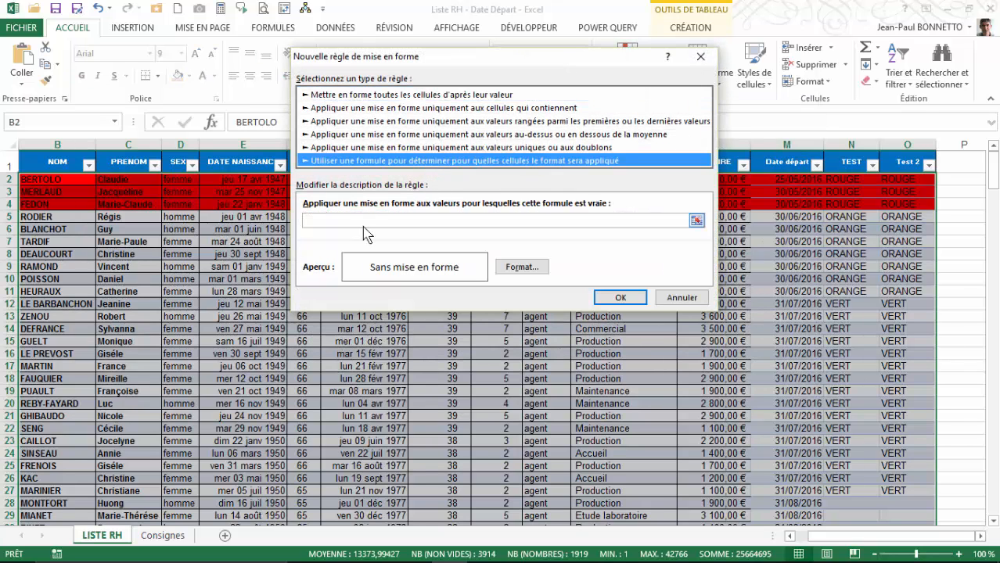
click(354, 220)
text(=)
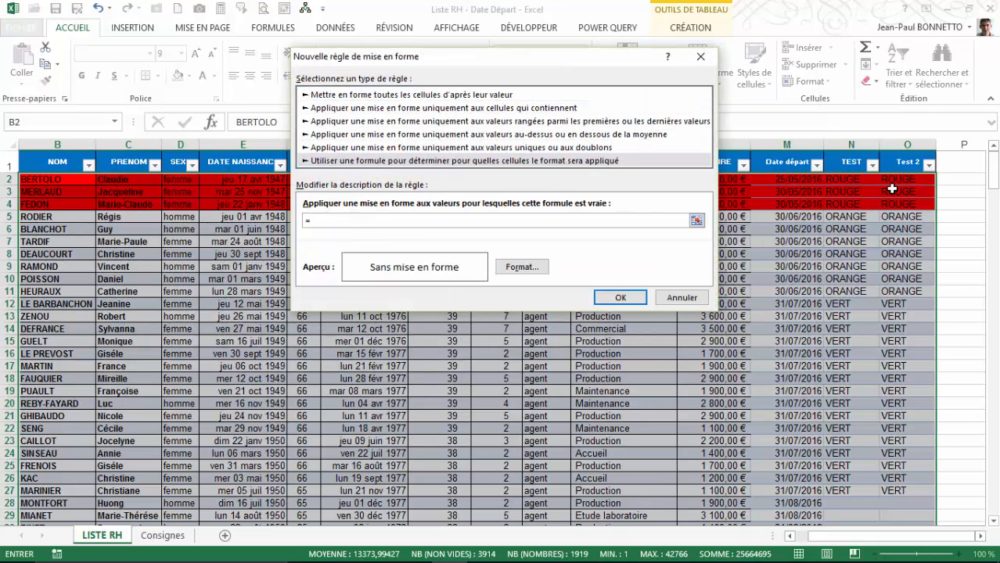
click(899, 179)
key(F4)
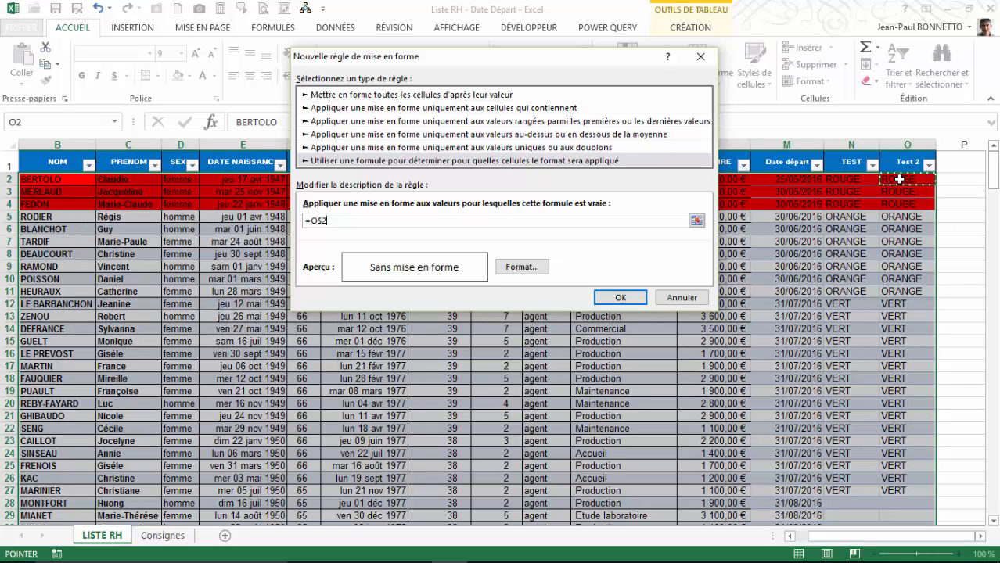
key(F4)
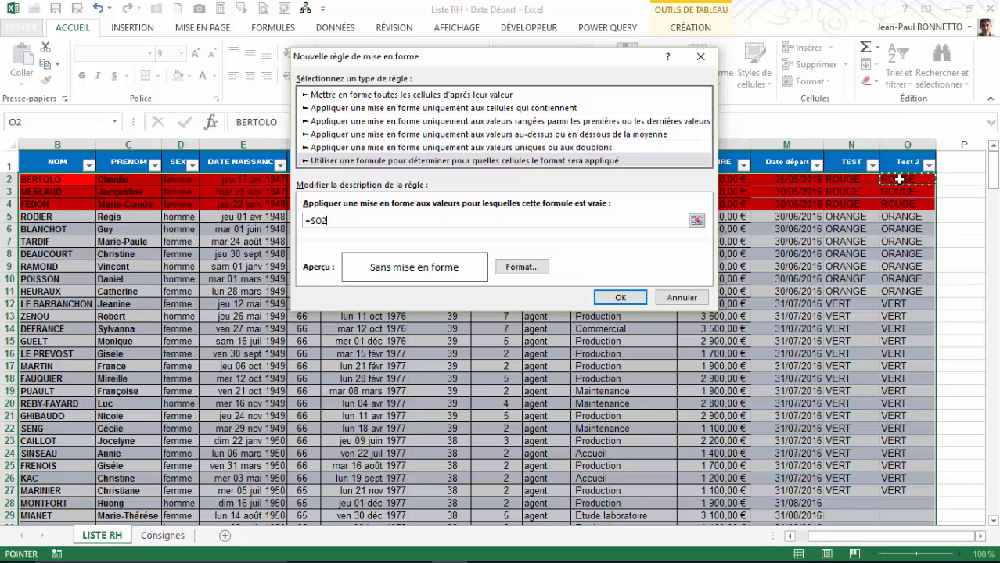
click(521, 267)
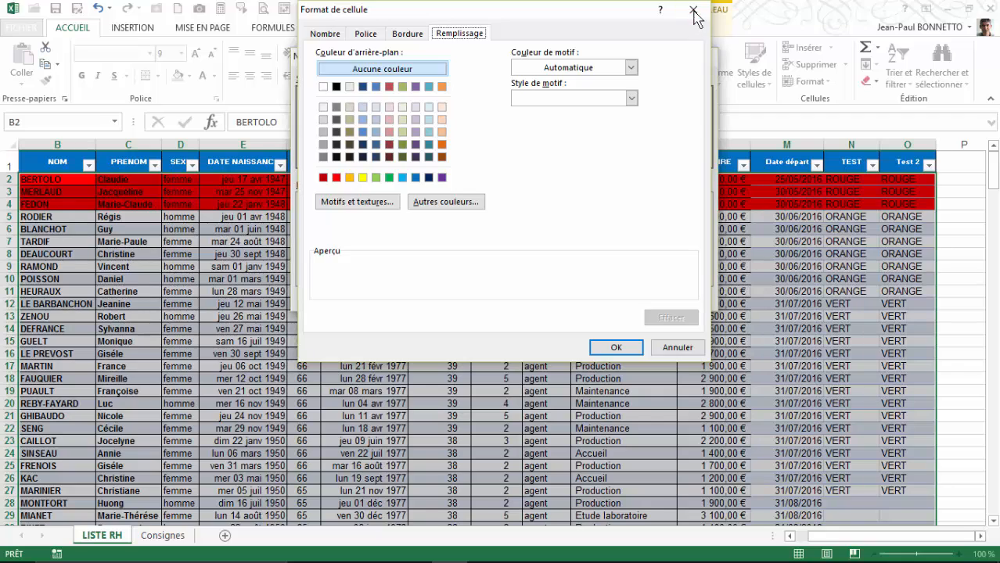
click(693, 11)
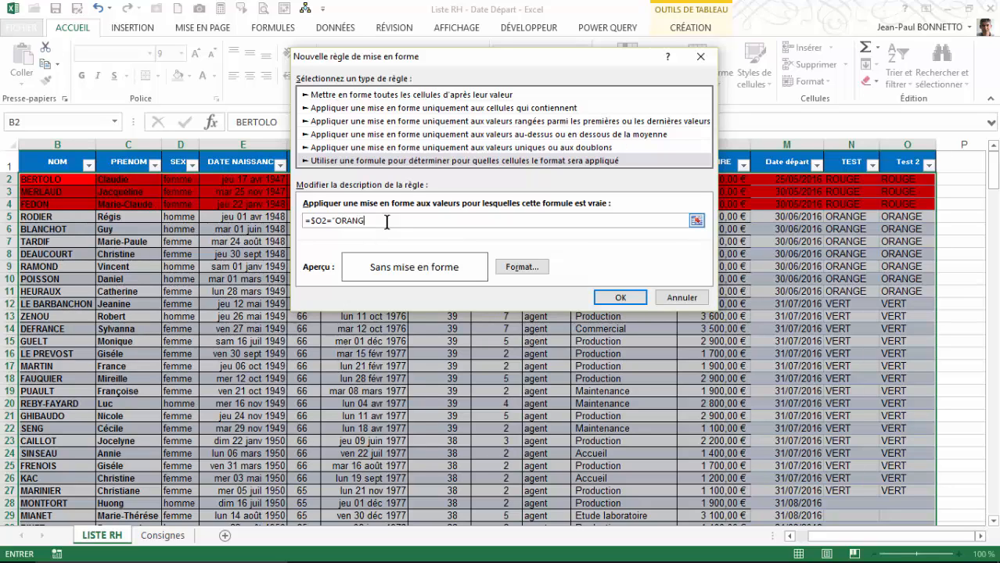
Step: Give the ORANGE rule an orange background fill and apply it to the selected rows
click(517, 266)
click(350, 178)
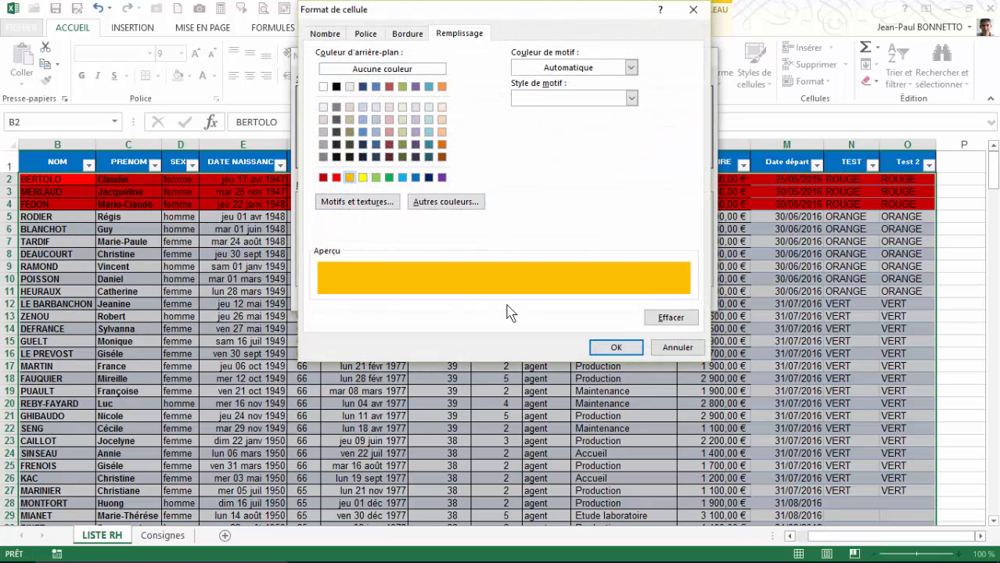
click(615, 346)
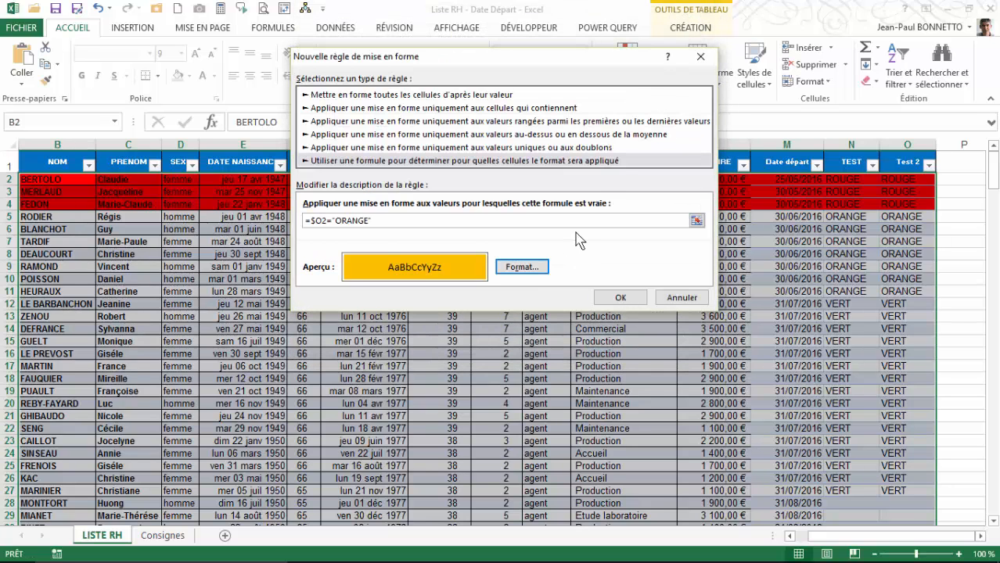
click(619, 296)
Step: Create another formula-based conditional formatting rule for the selected table rows with the condition =$O2="VERT"
click(646, 87)
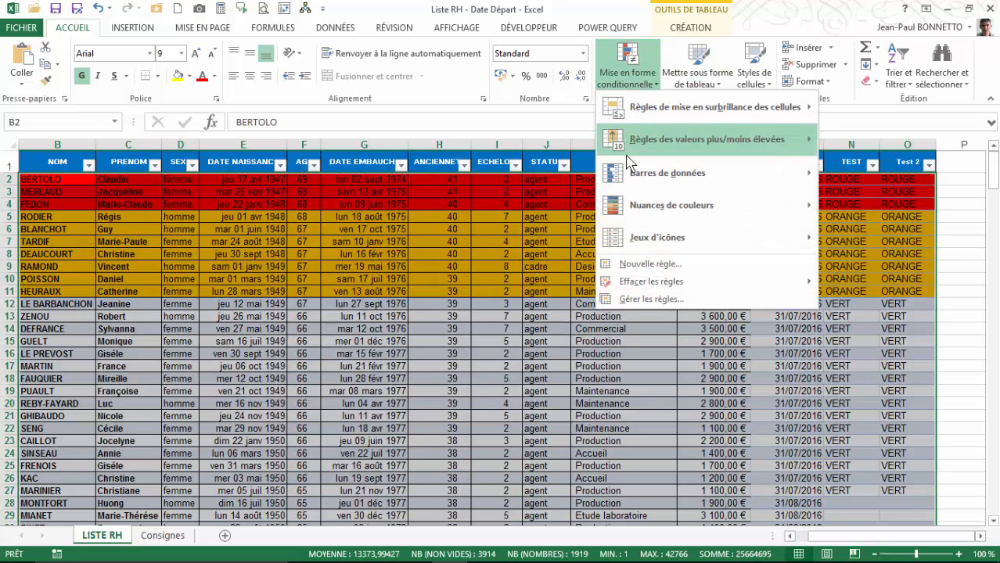
click(657, 264)
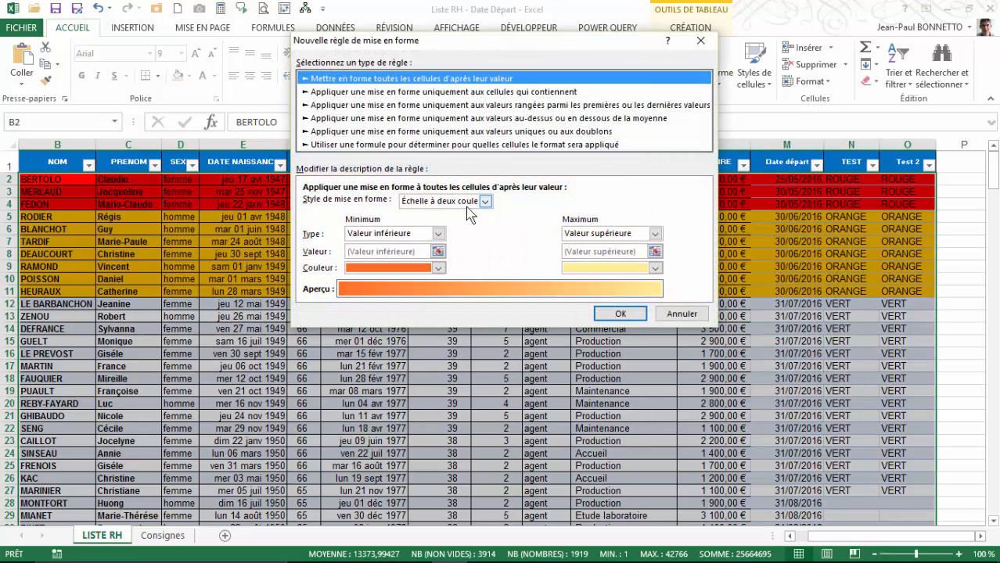
click(449, 145)
click(329, 206)
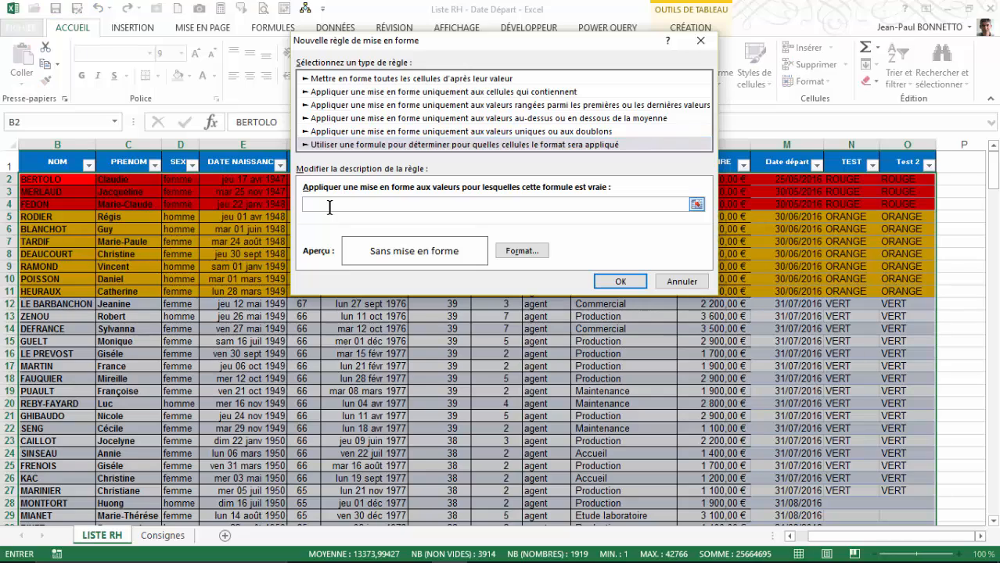
text(=)
click(908, 180)
key(F4)
key(F4)
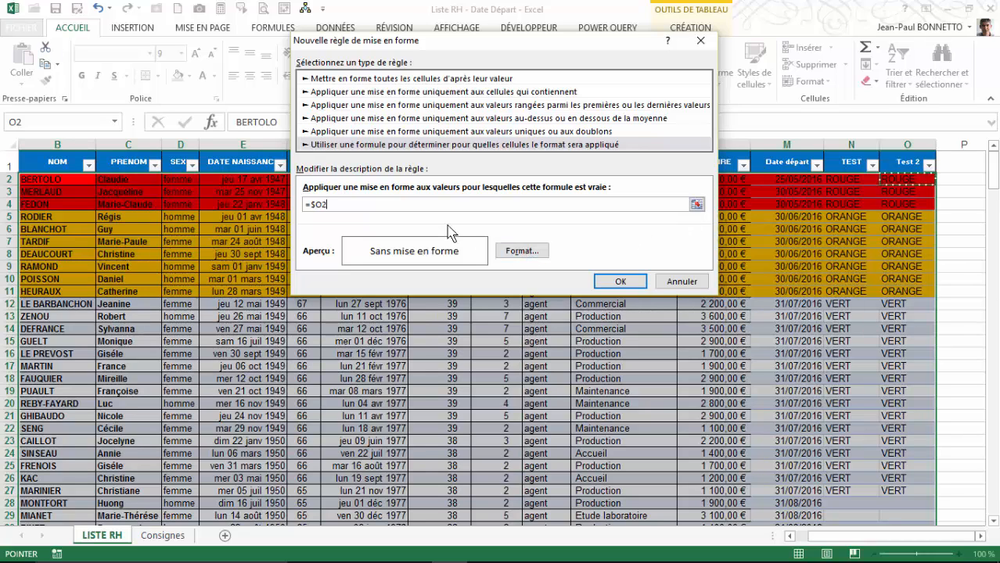
text(="VERT)
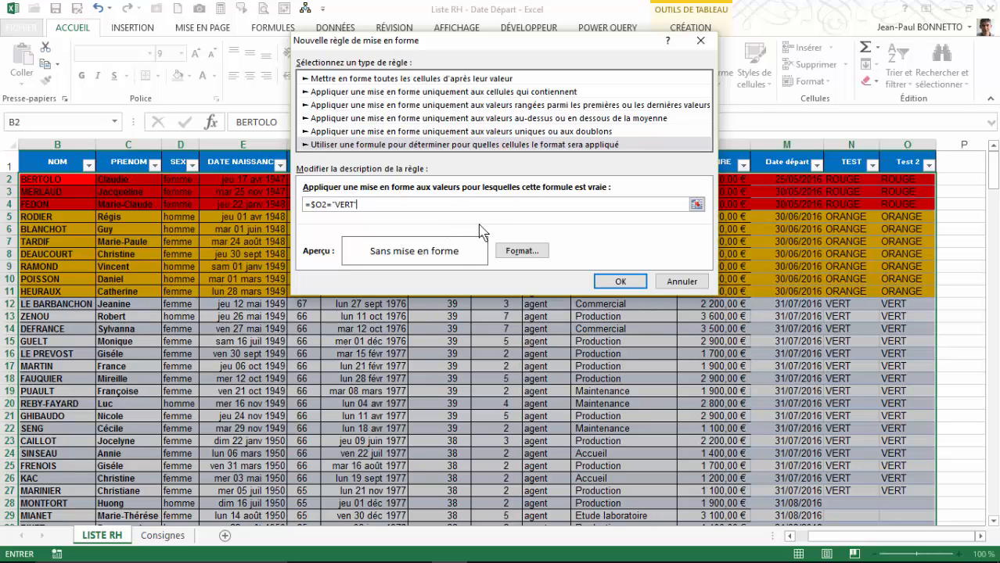
Step: Give the VERT rule a light green background fill and apply it to the selected rows
click(522, 251)
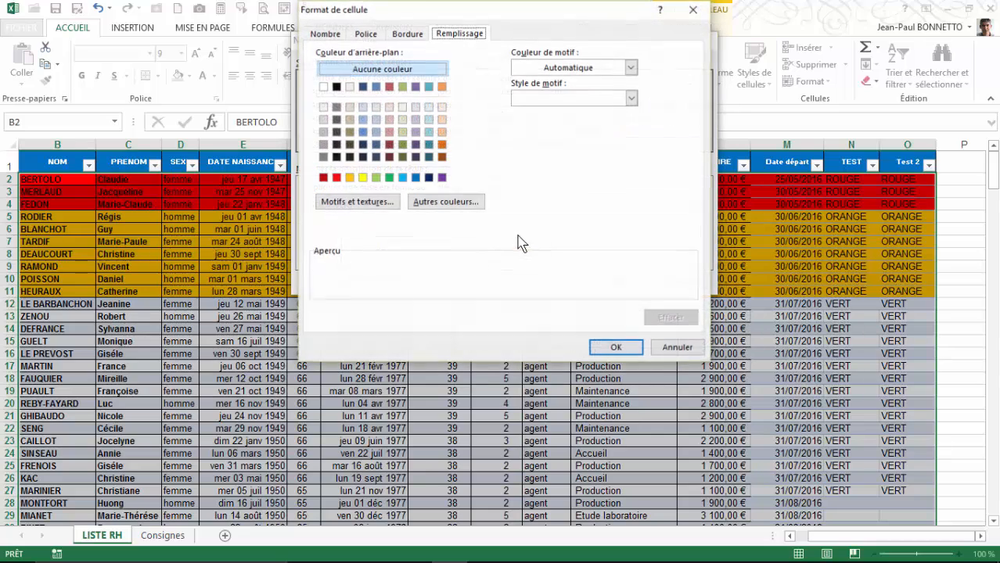
click(379, 178)
click(593, 348)
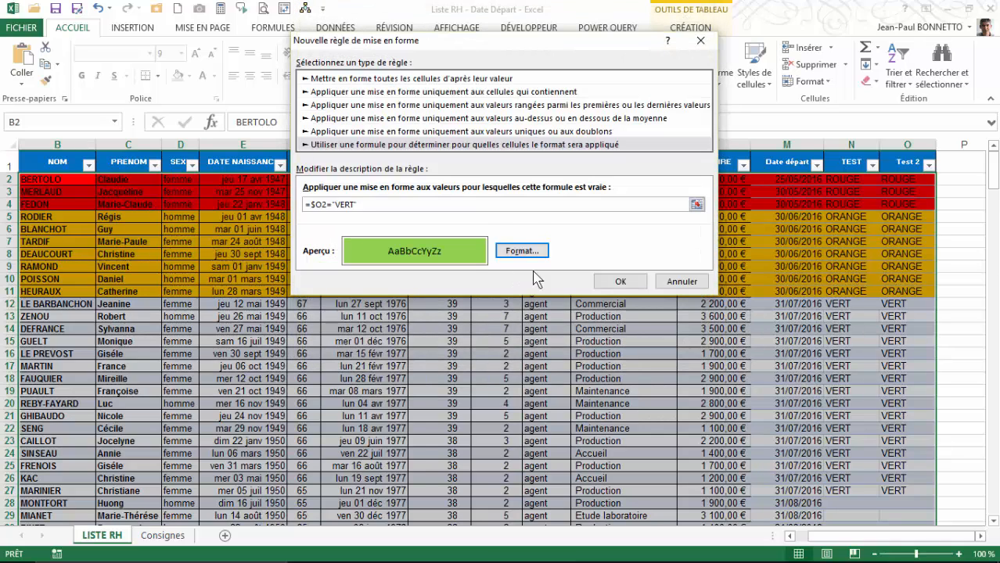
click(620, 281)
Step: Look over the row colours down the table and examine the full nested SI formula in O2 with the formula bar expanded
click(858, 313)
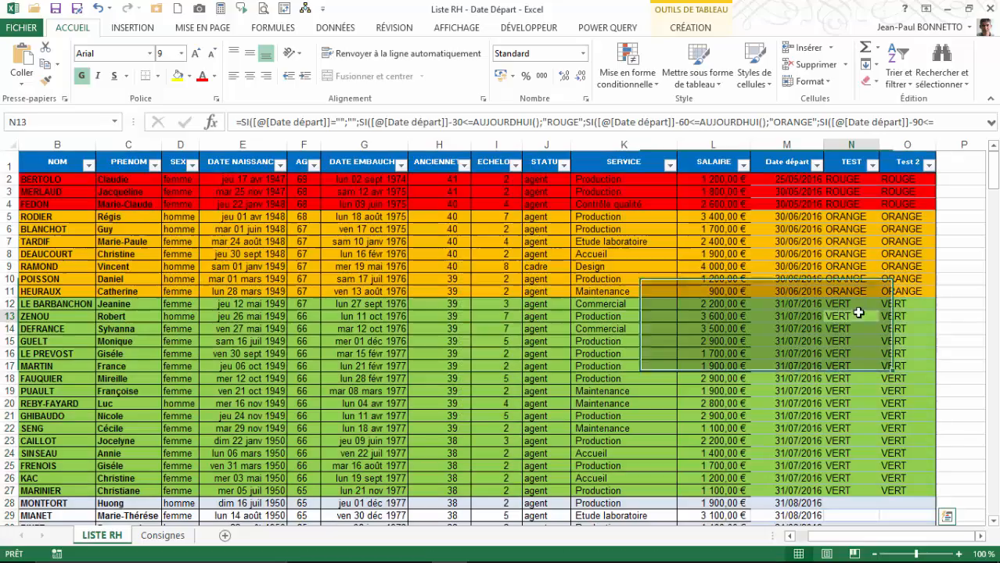
scroll(861, 311, down, 5)
scroll(826, 245, up, 2)
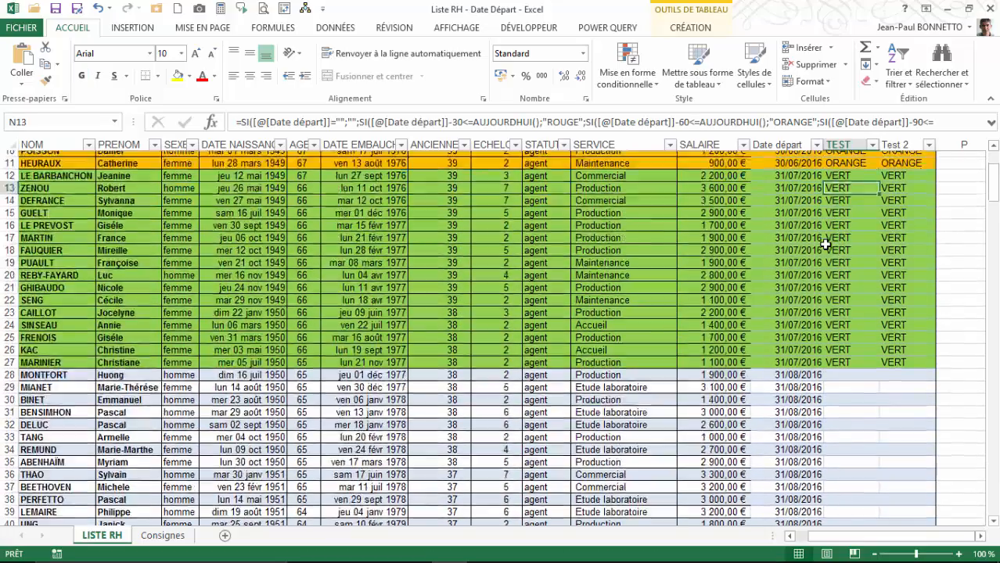
scroll(825, 245, up, 4)
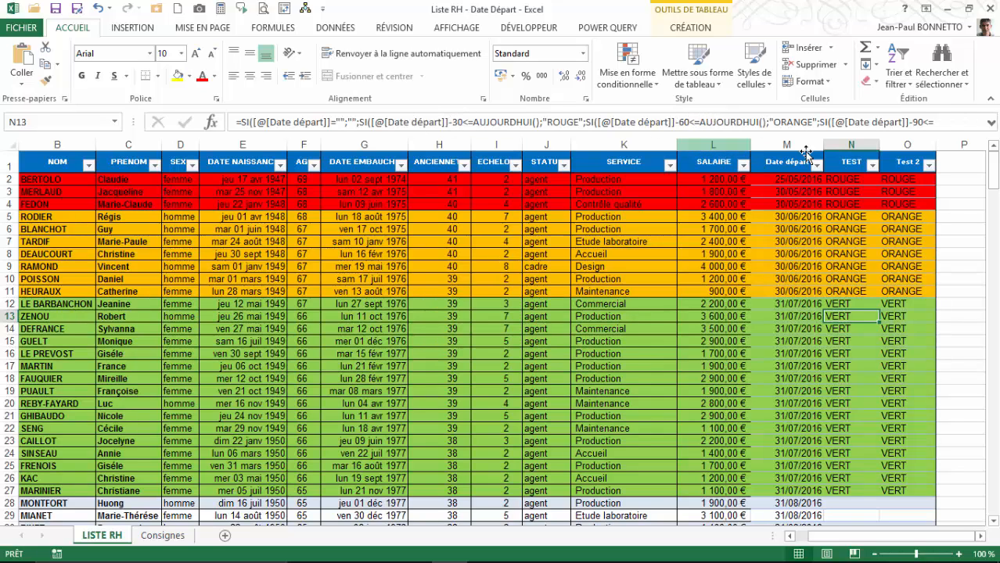
click(992, 123)
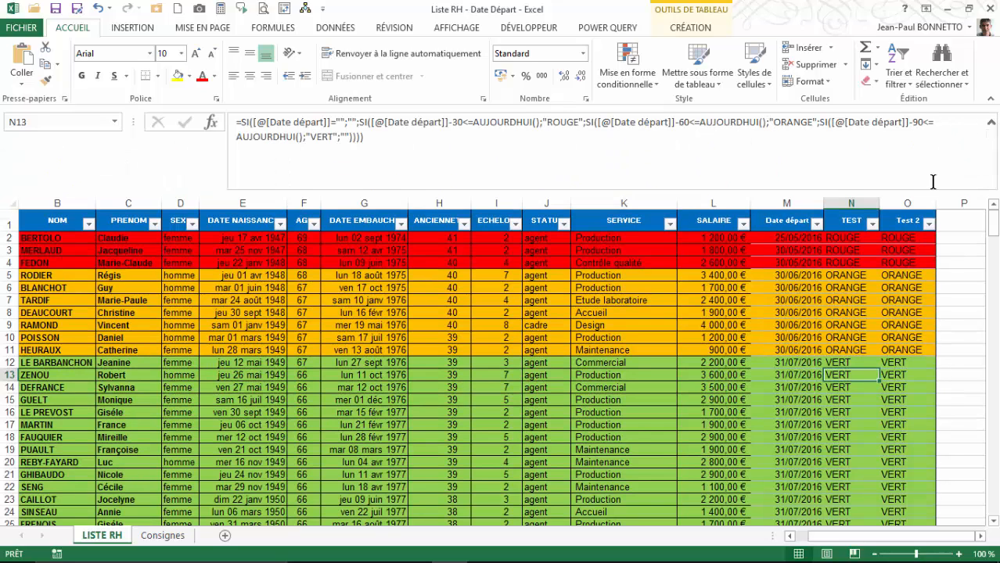
click(901, 237)
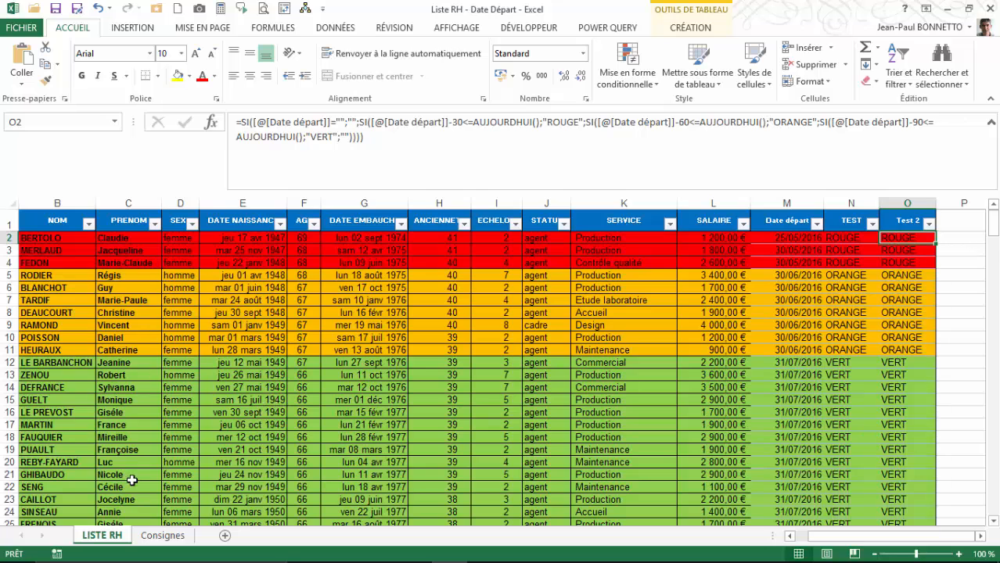
Step: Review the criteria, the SI formula and the conditional formatting example on the Consignes sheet, with the formula bar collapsed
click(165, 536)
scroll(368, 329, down, 1)
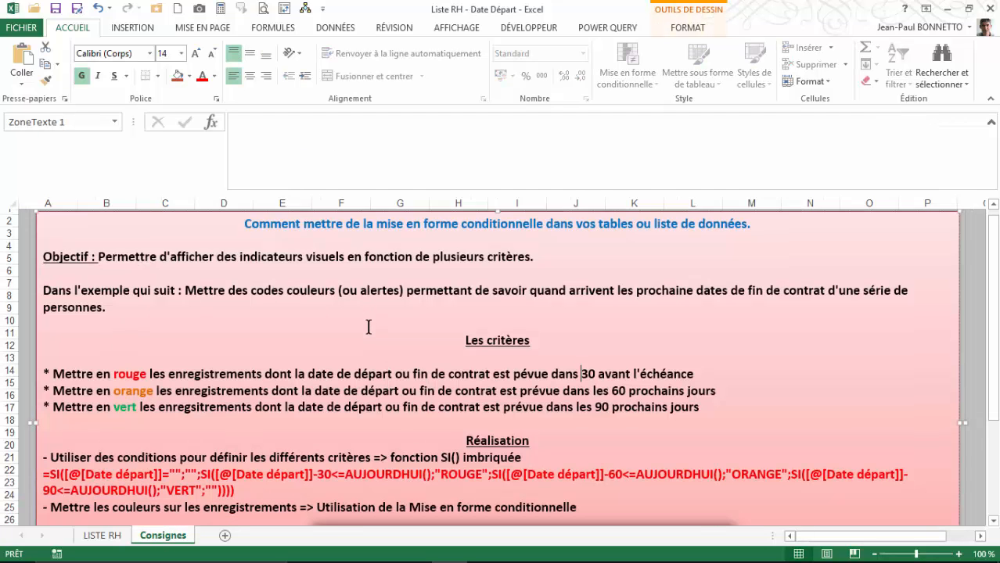
click(992, 126)
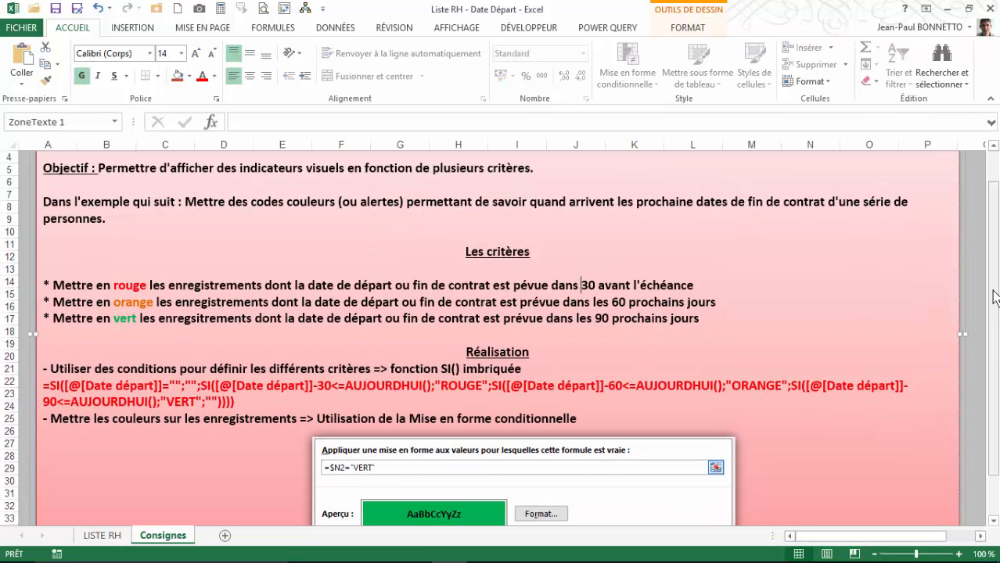
drag(996, 266, 996, 276)
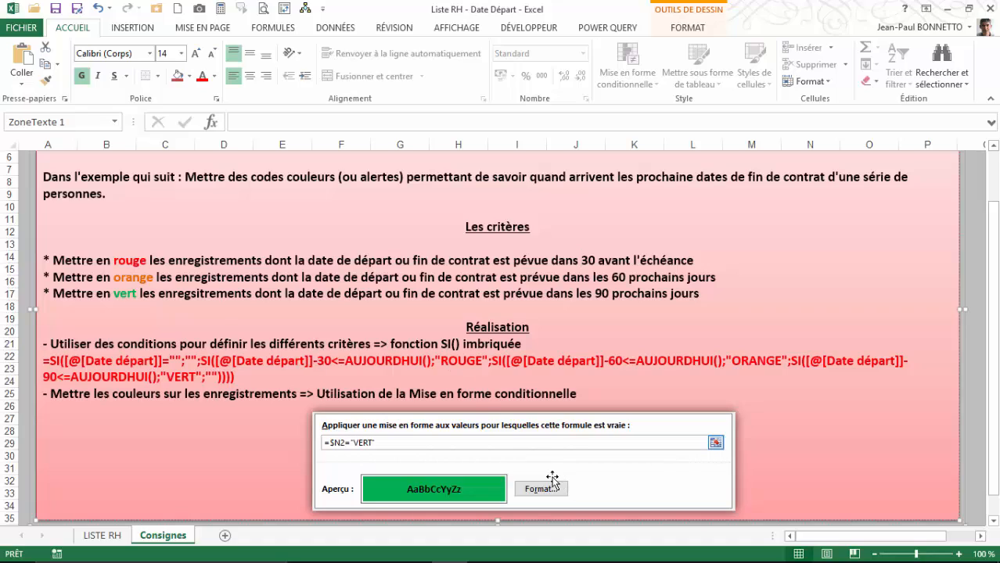
Step: Return to the LISTE RH sheet and check the Test 2 flags against the departure dates, down to M28
click(102, 535)
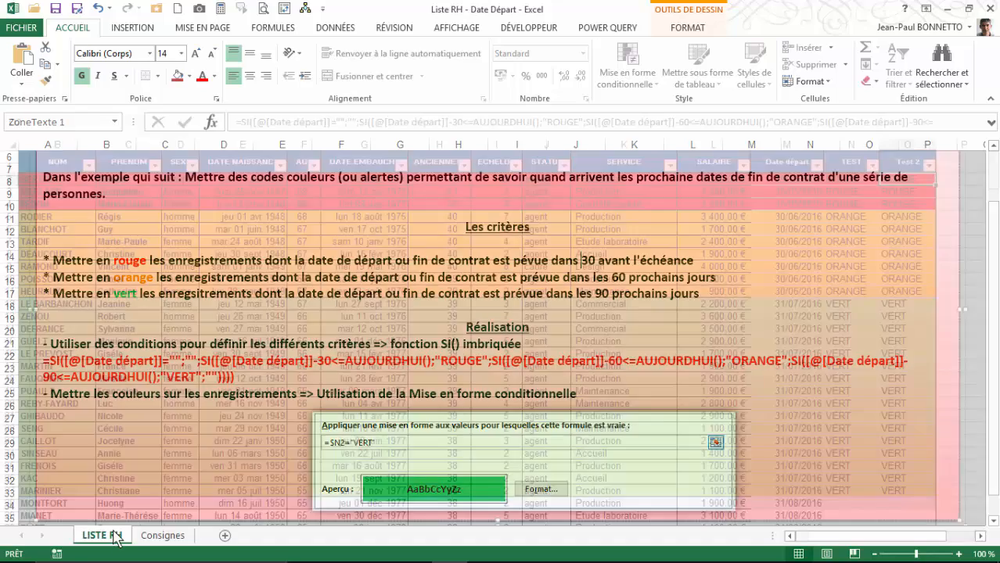
click(908, 232)
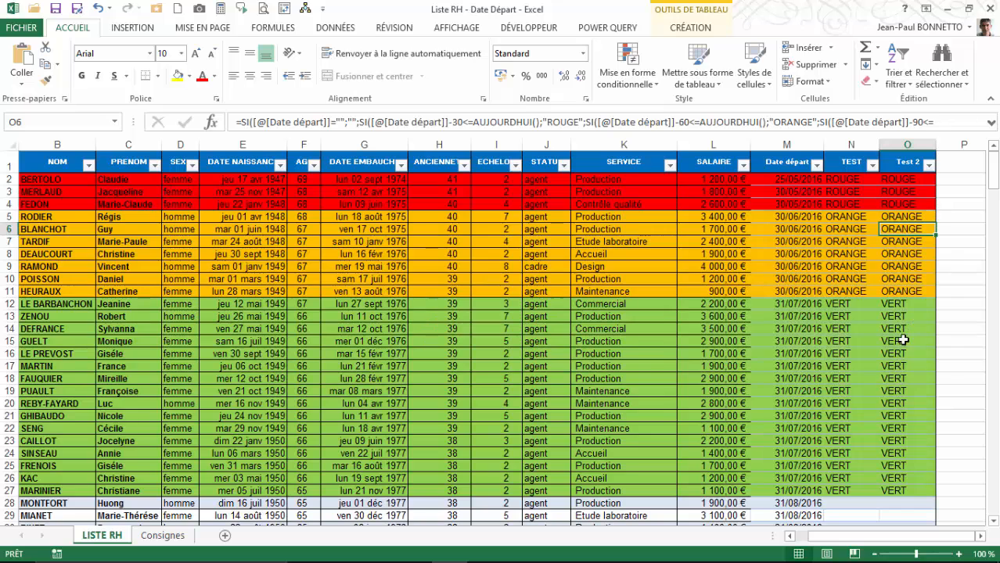
drag(902, 342, 901, 354)
click(896, 505)
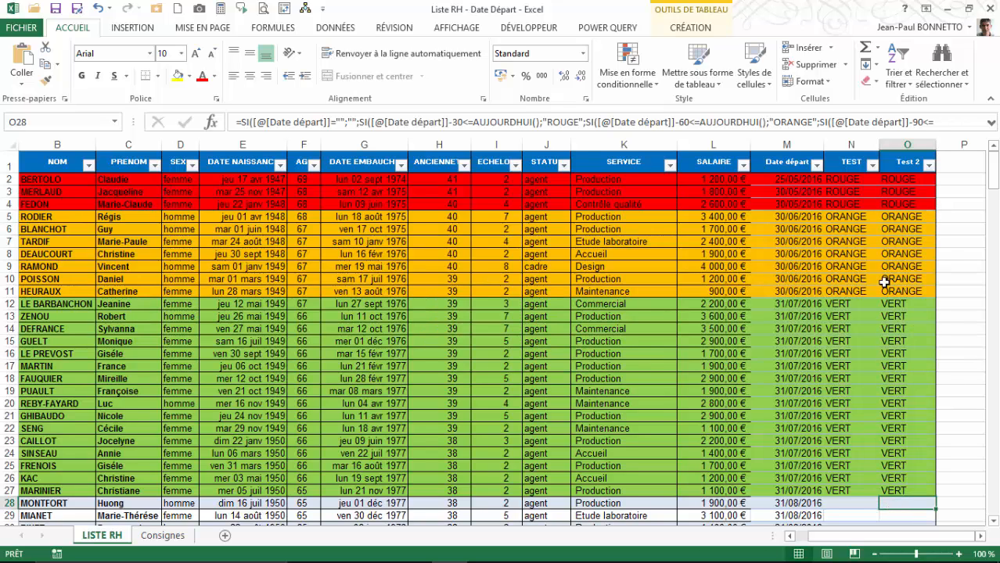
scroll(794, 456, down, 3)
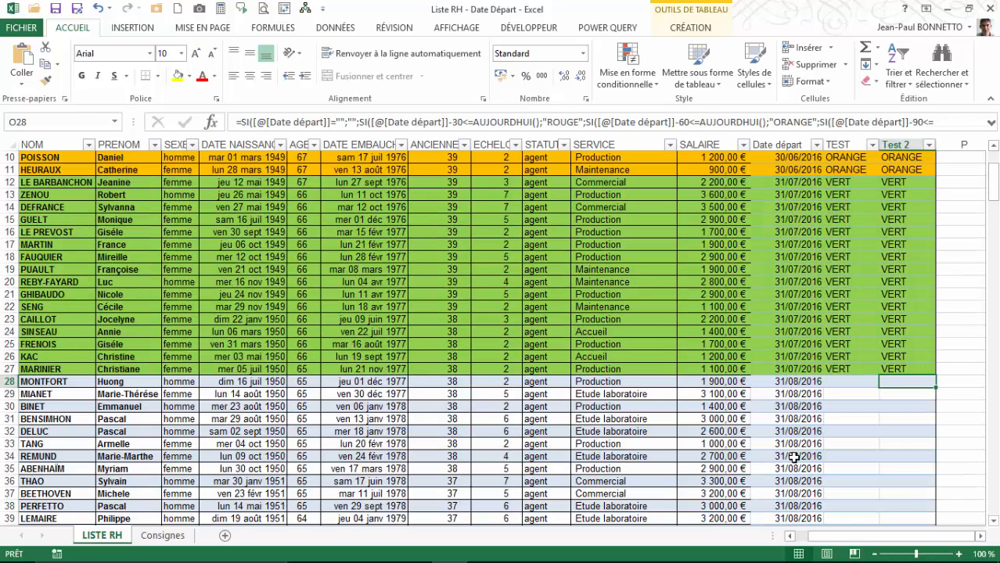
click(790, 382)
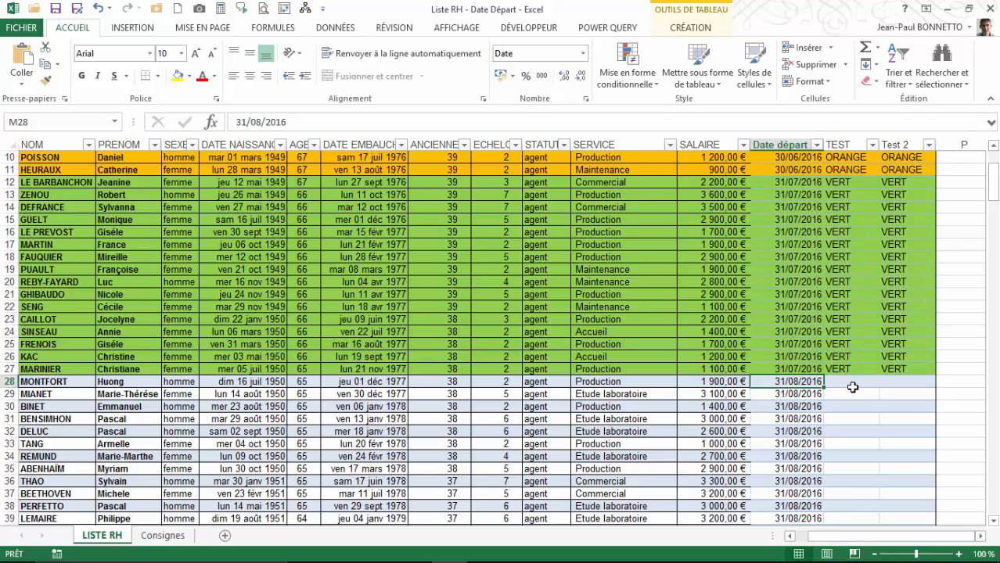
Step: Set the departure dates in M28 to 25/07/2016 and in M29 to 20/06/2016 to test the flags and row colours
text(25/7)
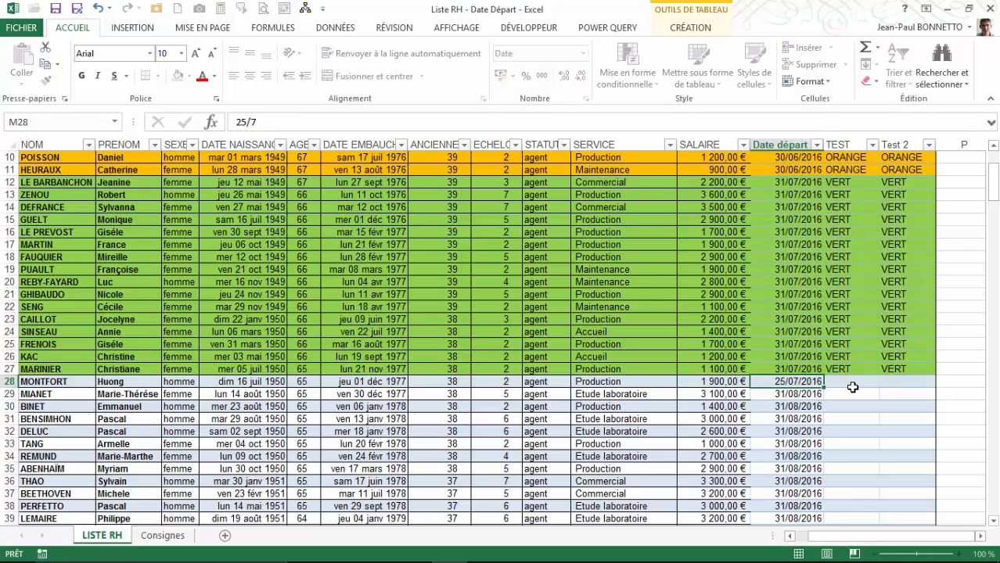
key(Return)
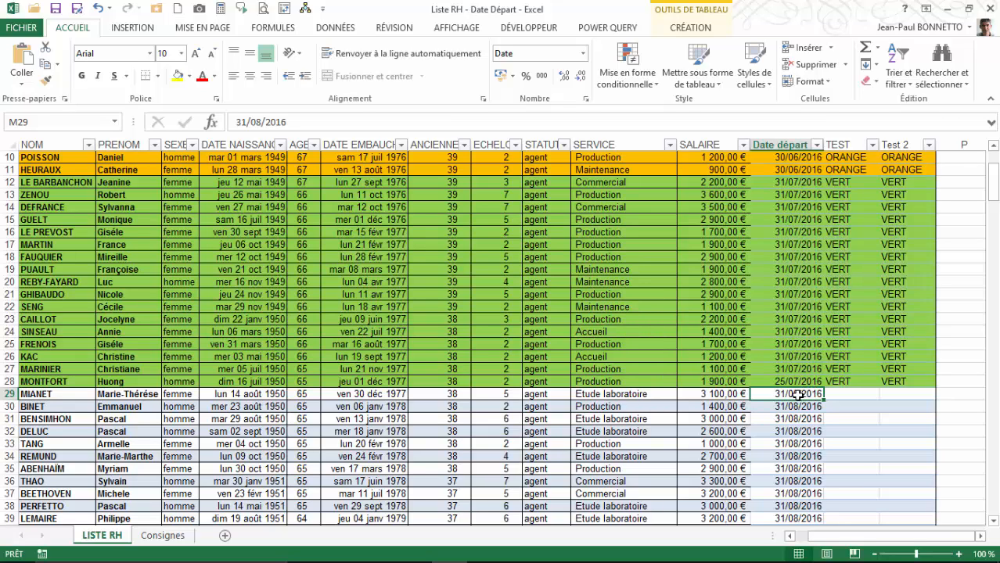
text(20/6)
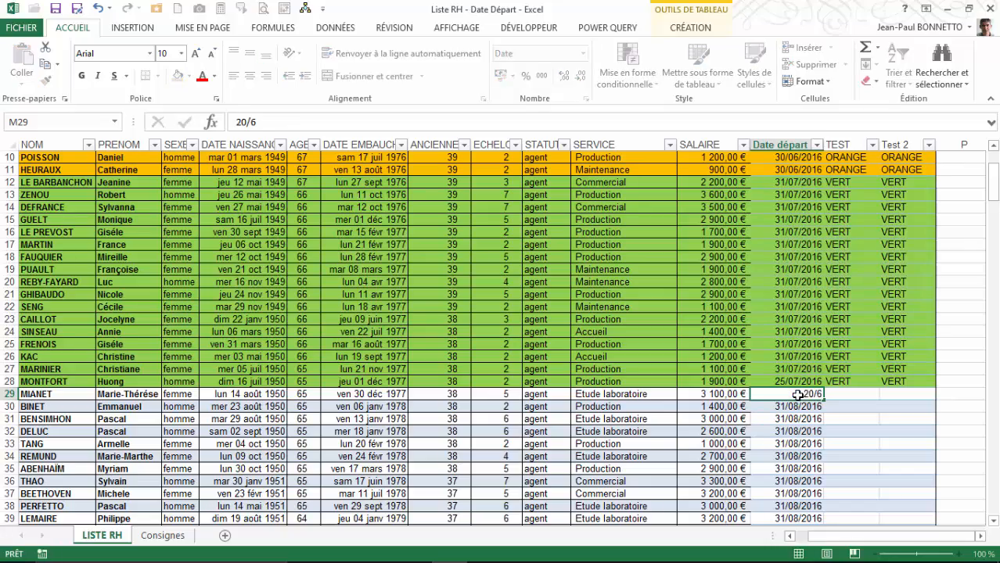
key(Return)
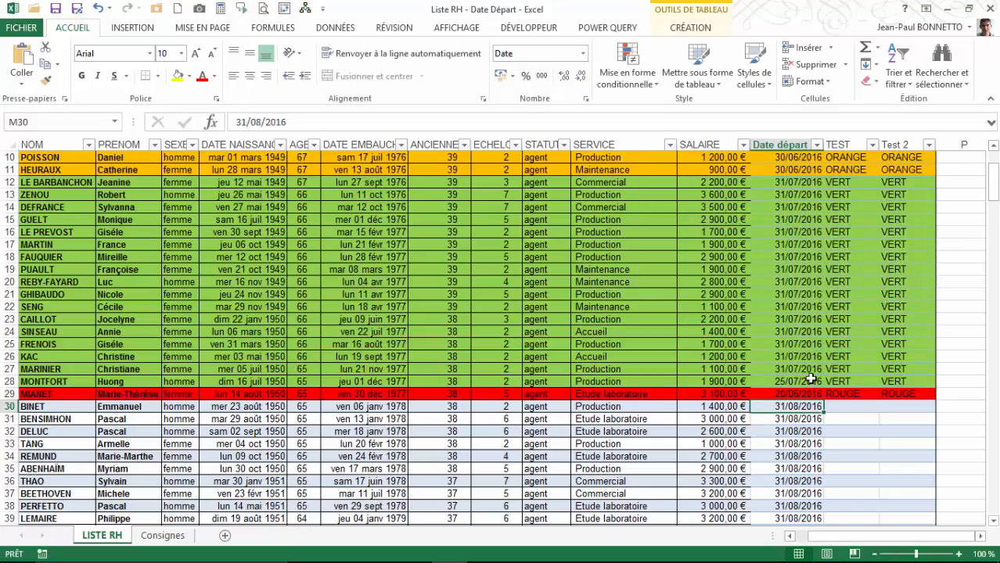
Step: Review the row colours and flags across the table and compare the departure dates with today's system date
click(801, 333)
scroll(805, 309, up, 2)
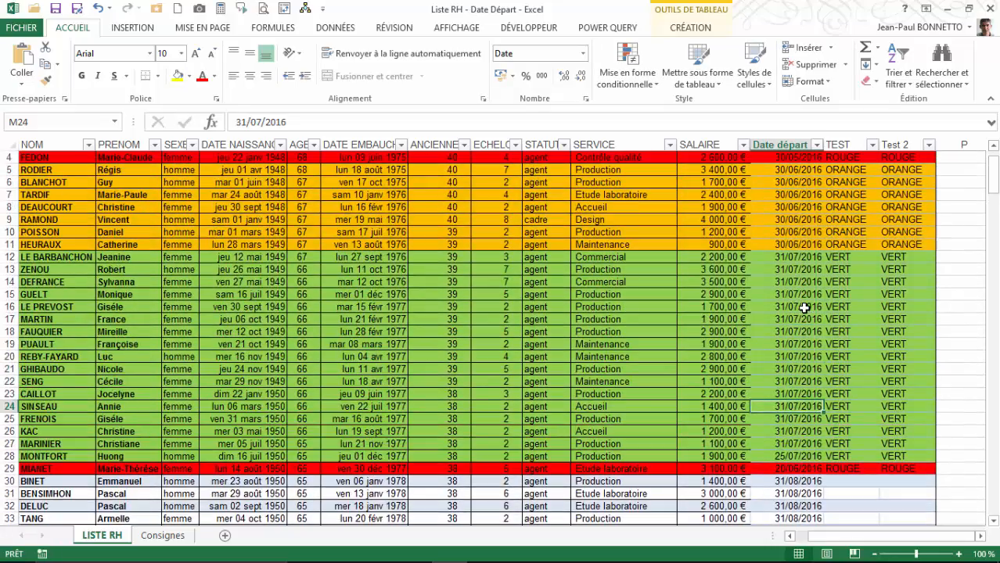
scroll(805, 309, up, 1)
scroll(805, 308, down, 2)
scroll(787, 275, up, 1)
scroll(787, 276, down, 2)
scroll(788, 274, up, 2)
mouse_move(957, 559)
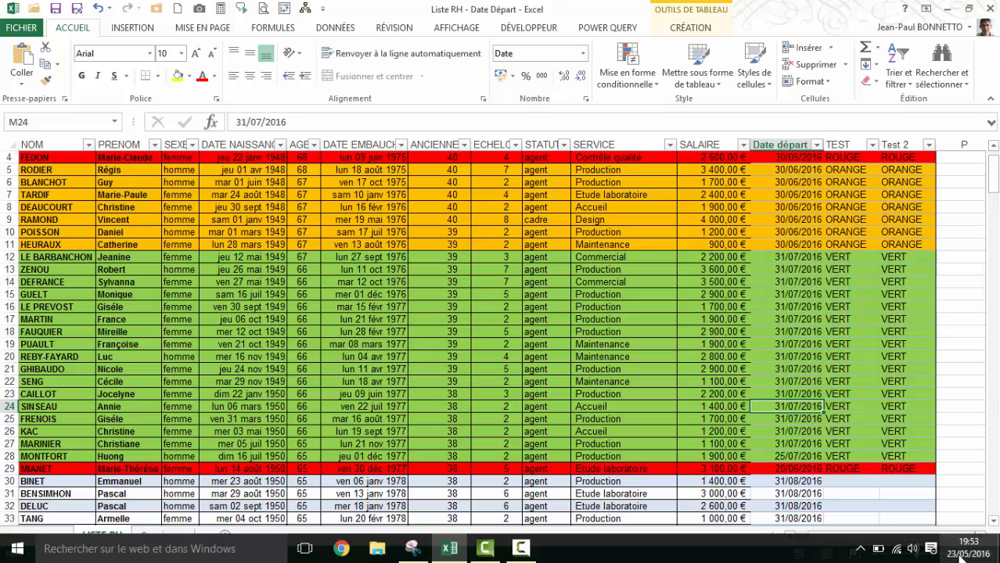
Step: Set the departure date in M29 to 20/05/2016
click(789, 469)
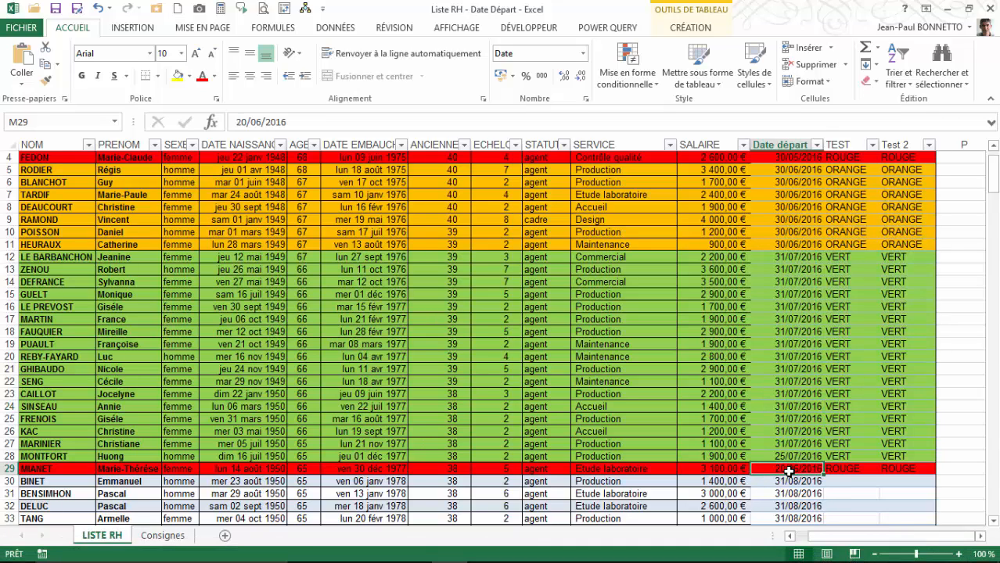
text(20)
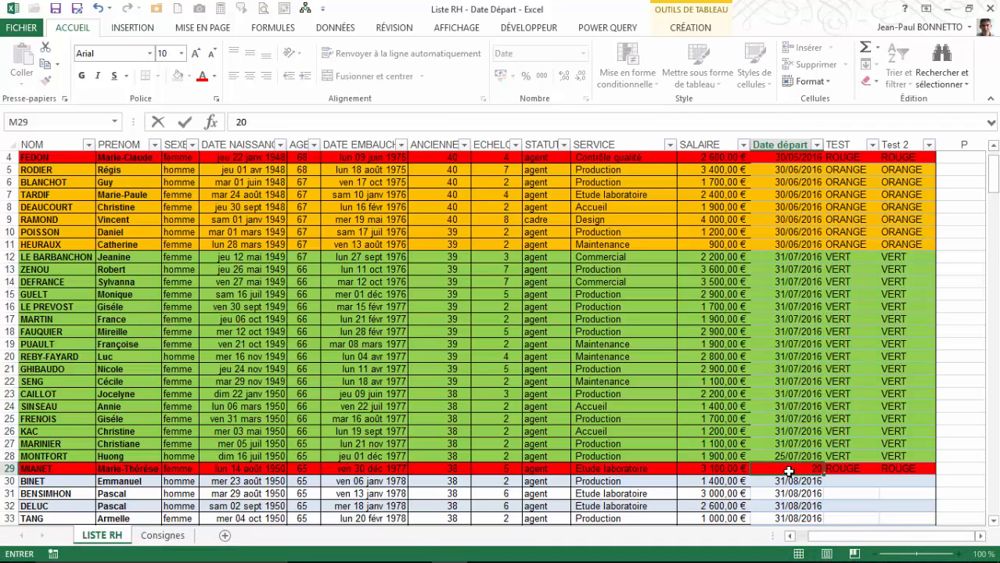
text(/05)
key(Return)
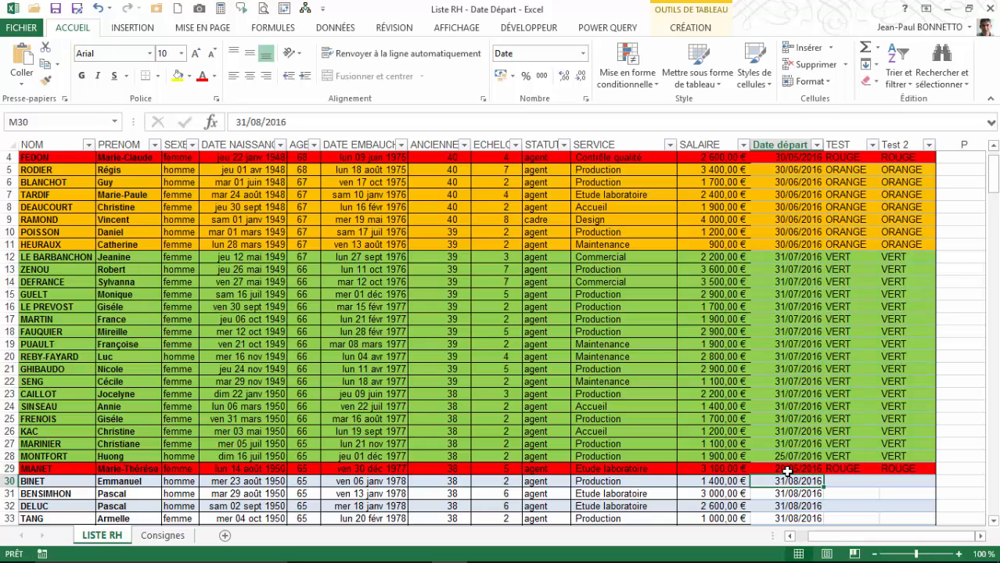
Step: Change the departure date in M29 to 29/06/2016 and check the row's flag and colour
click(788, 471)
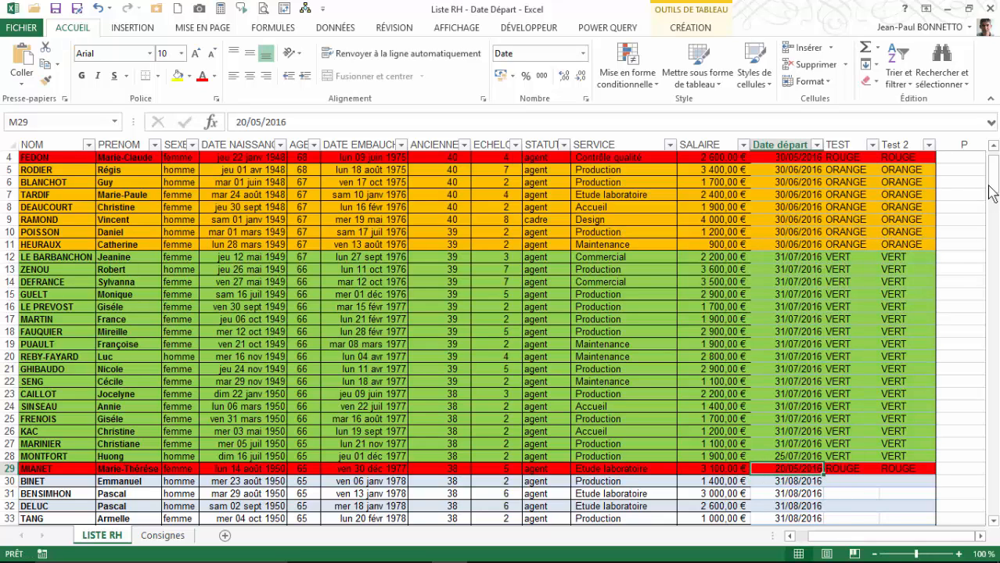
scroll(993, 180, up, 1)
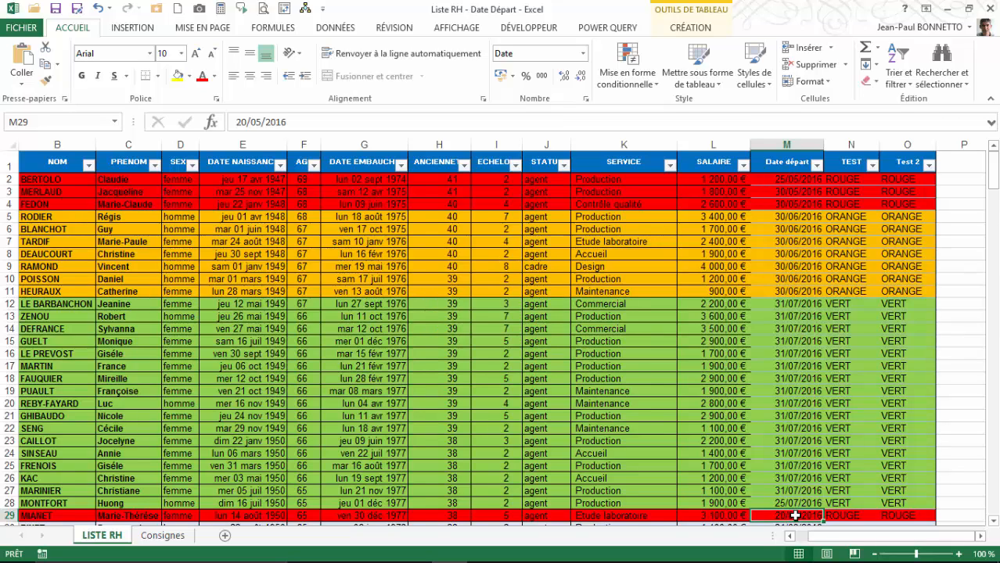
text(29/6)
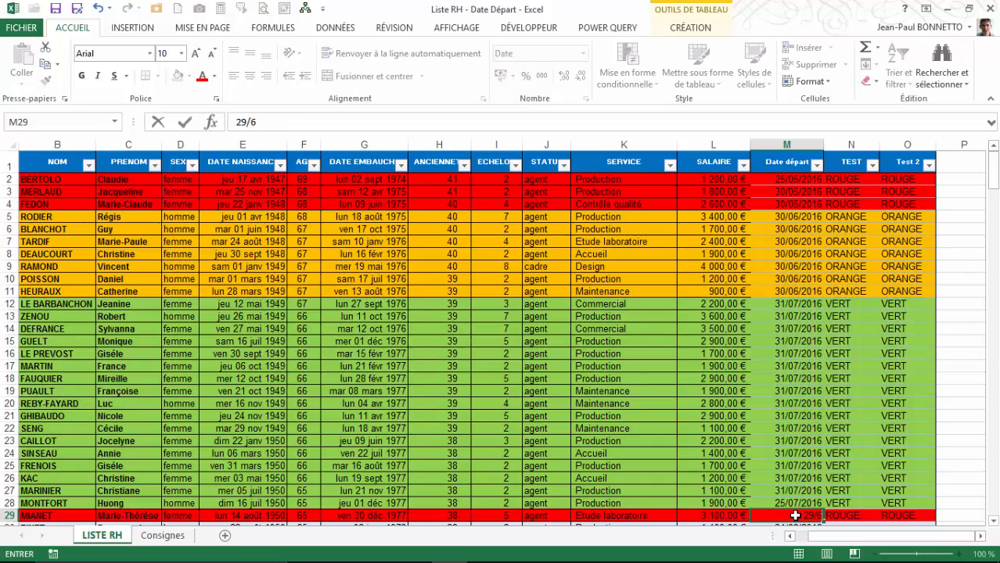
key(Return)
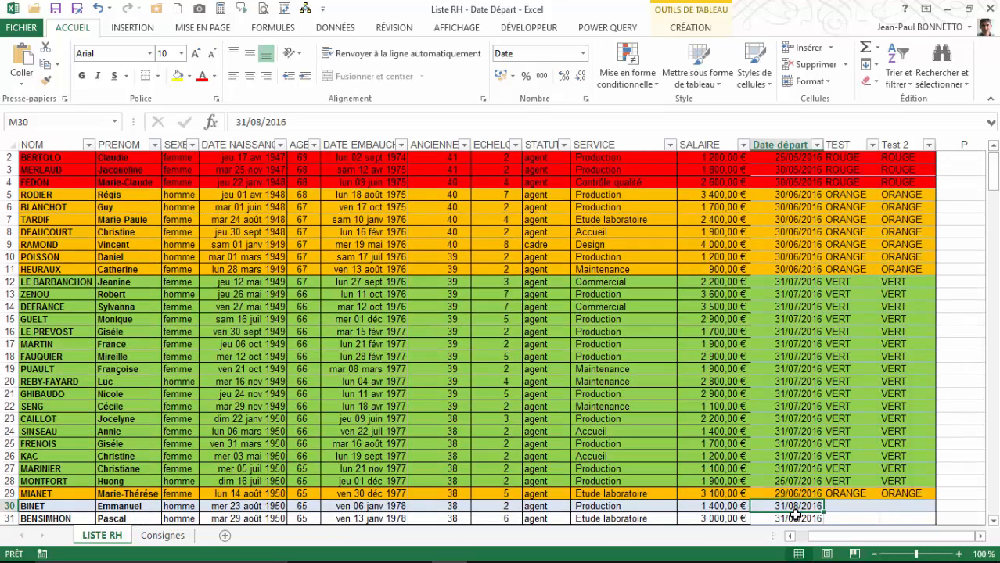
click(798, 494)
scroll(798, 494, down, 1)
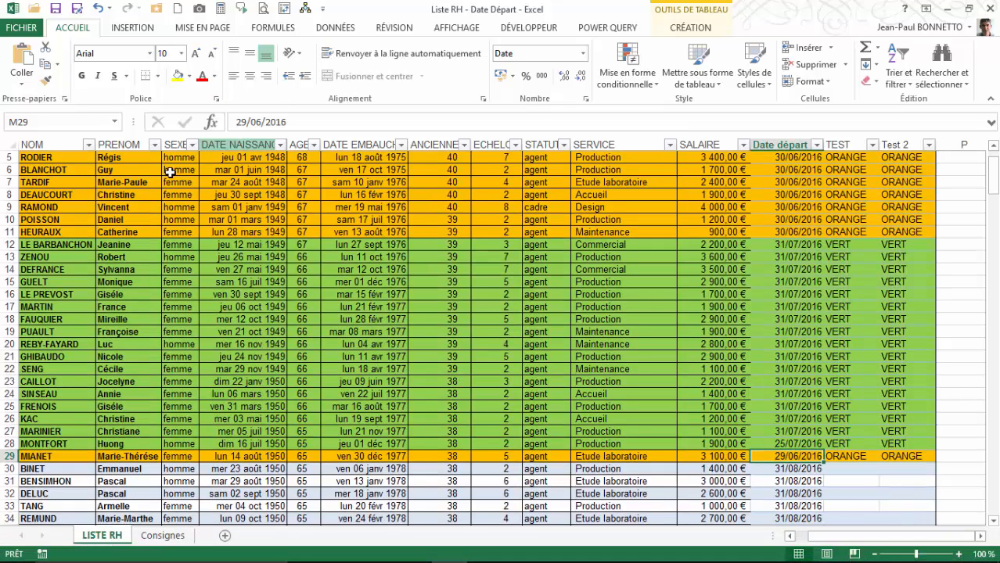
Step: Return to the start of the table and examine the full nested SI formula in O2 with the formula bar expanded
click(133, 173)
scroll(997, 197, up, 2)
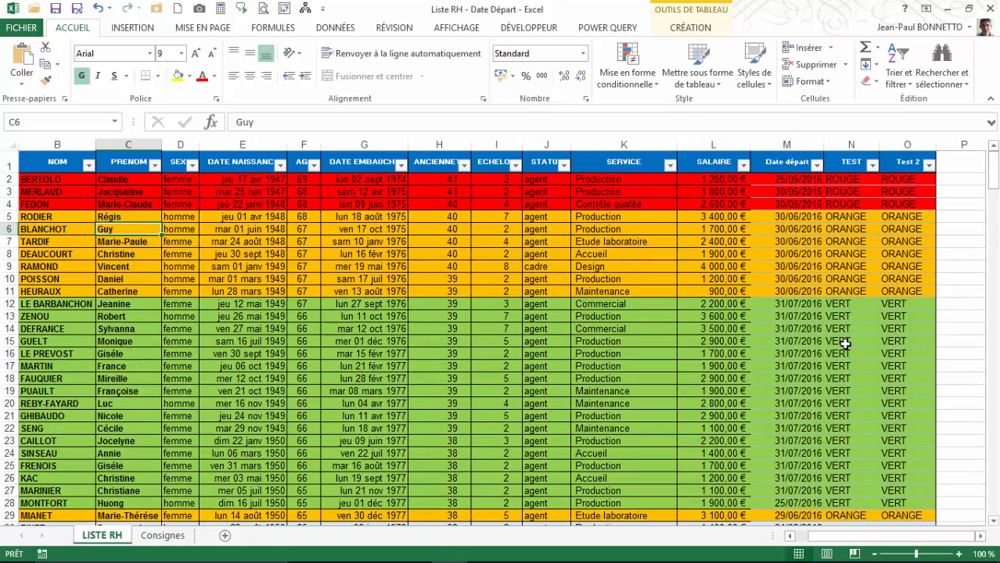
click(900, 185)
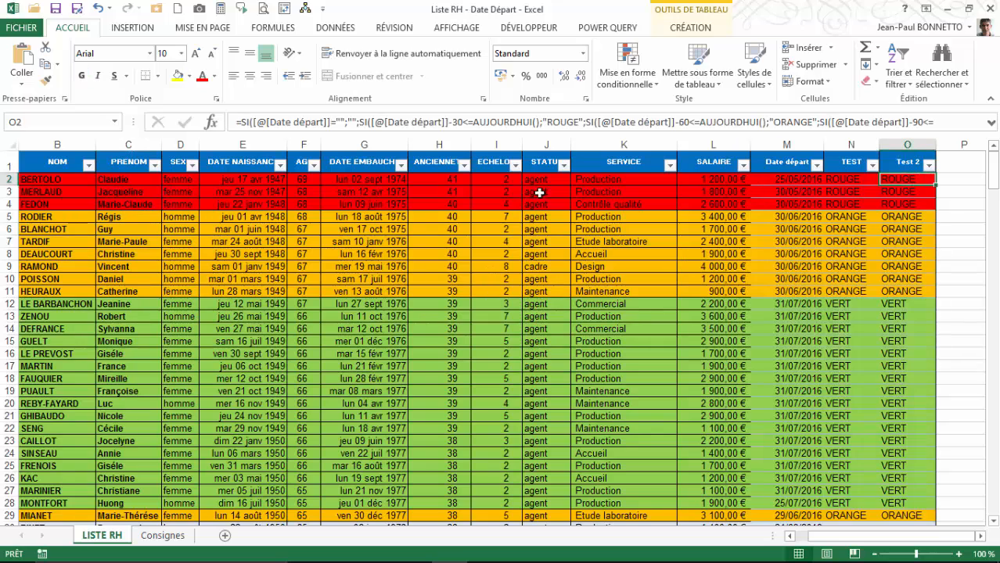
click(992, 122)
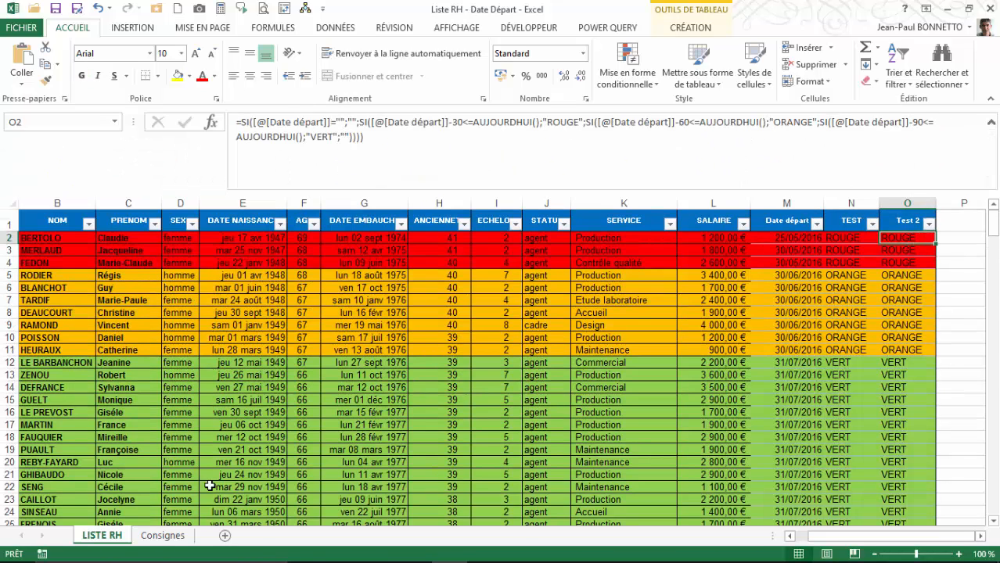
Step: Review the Consignes sheet from its title and objective, with the formula bar collapsed
click(163, 535)
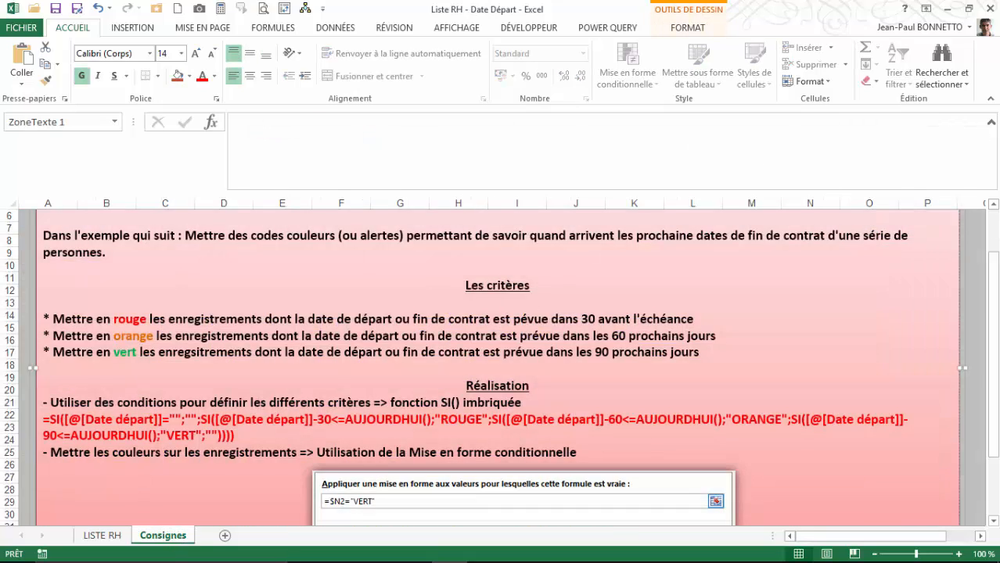
click(991, 122)
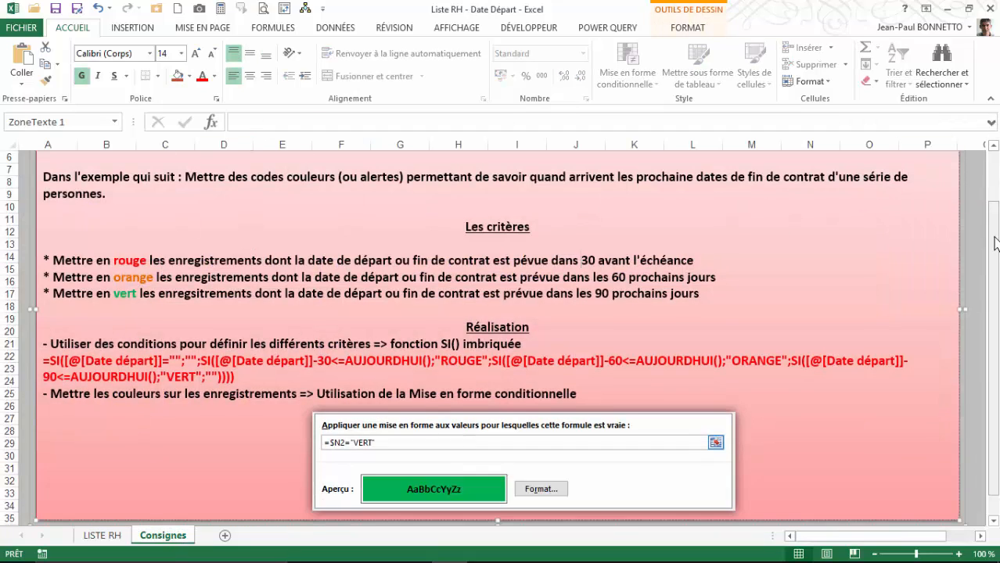
drag(996, 244, 997, 219)
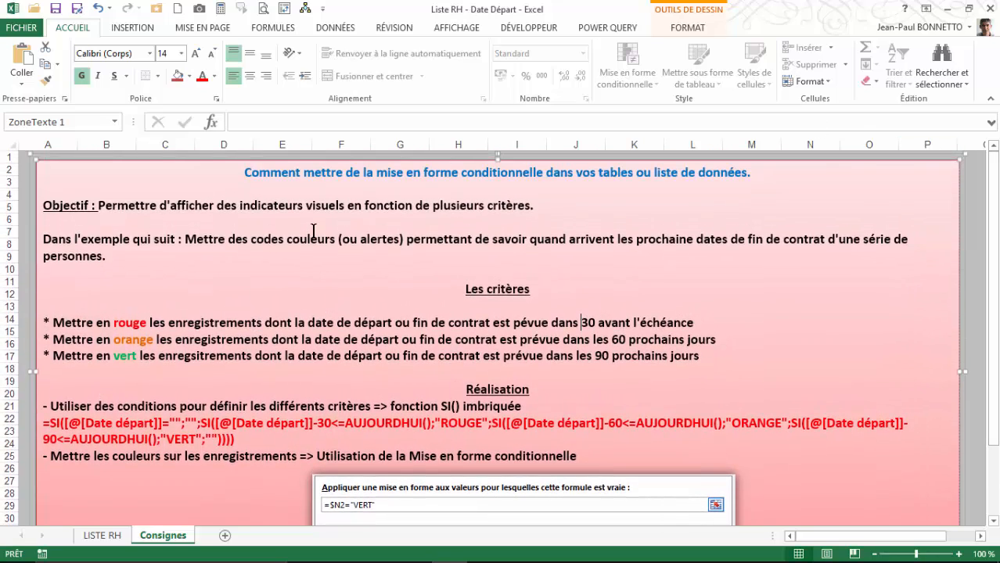